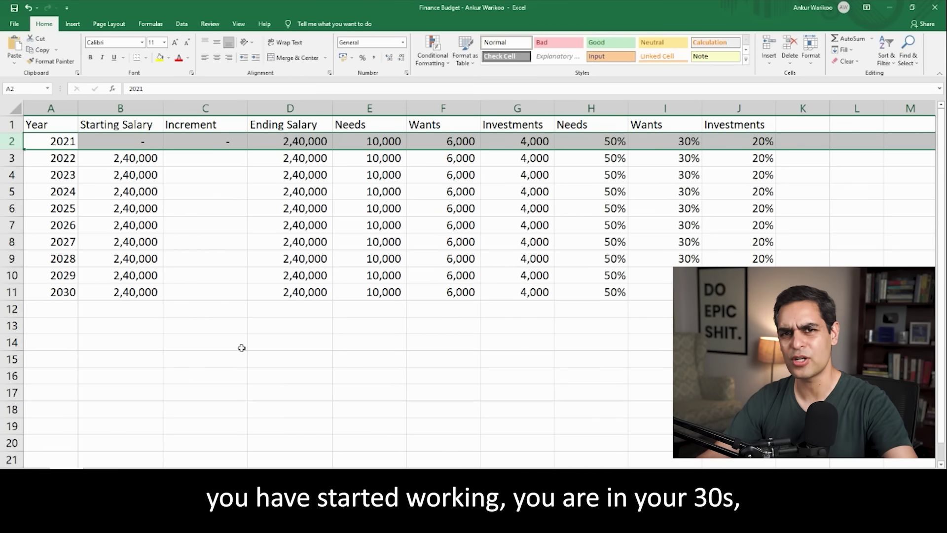
# Step: Review the 2021 row: ending salary, the needs, wants and investments percentages, and the monthly amount for each category
pyautogui.click(296, 141)
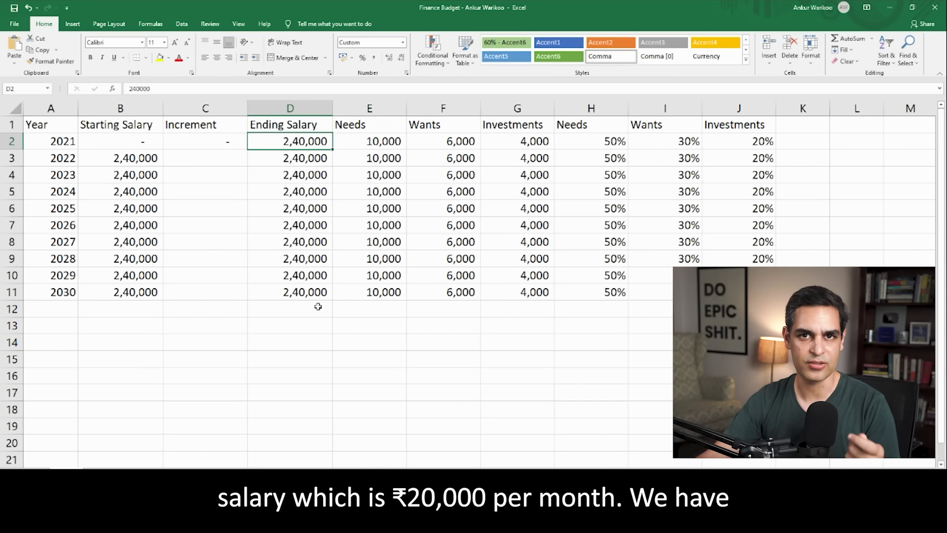
pyautogui.moveTo(609, 125); pyautogui.dragTo(735, 141)
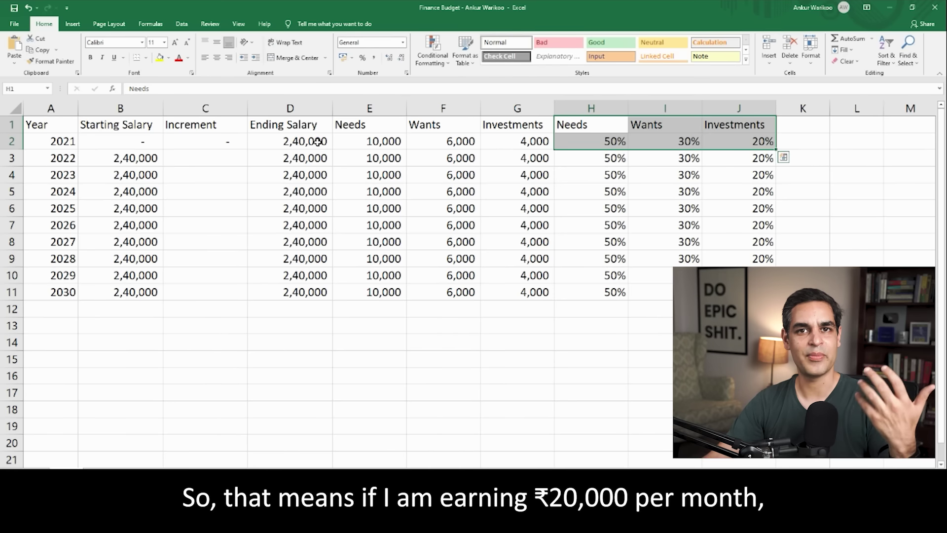
pyautogui.click(369, 141)
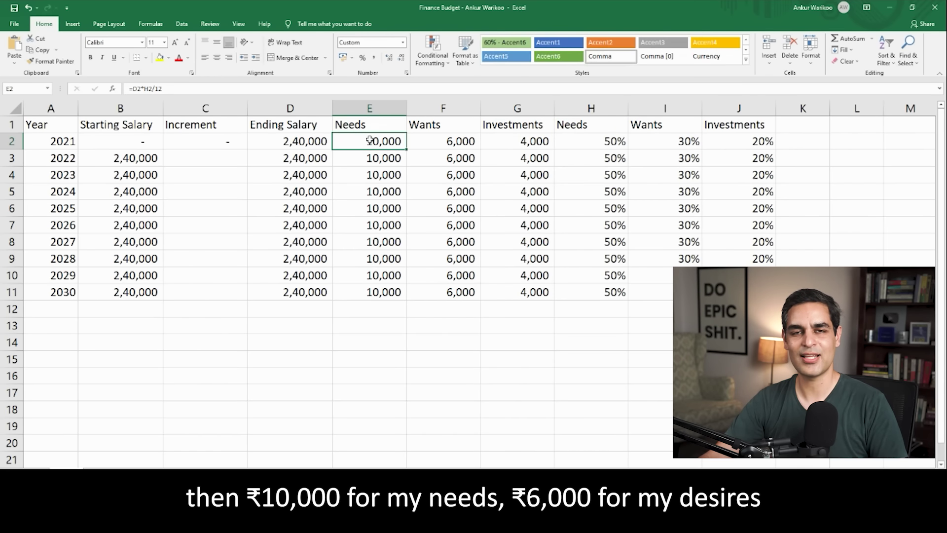
pyautogui.click(449, 141)
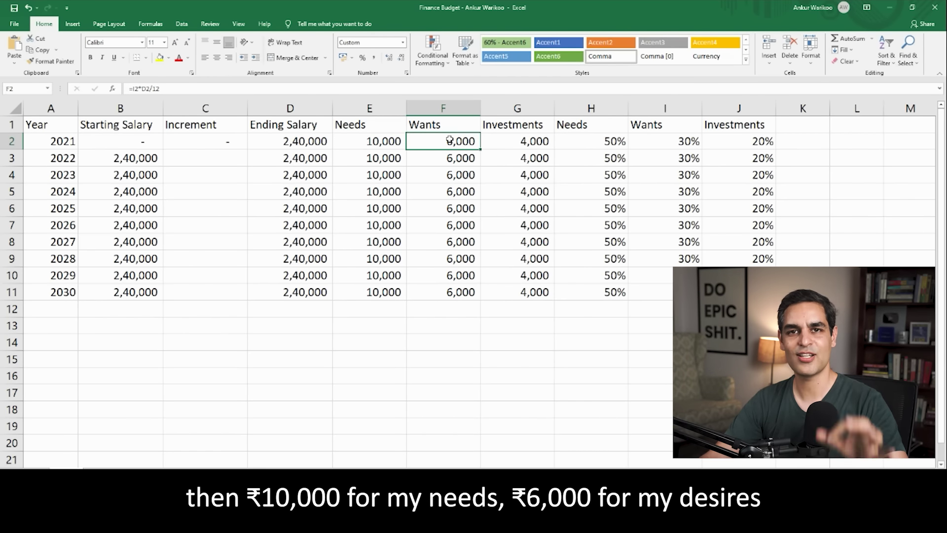
pyautogui.click(521, 141)
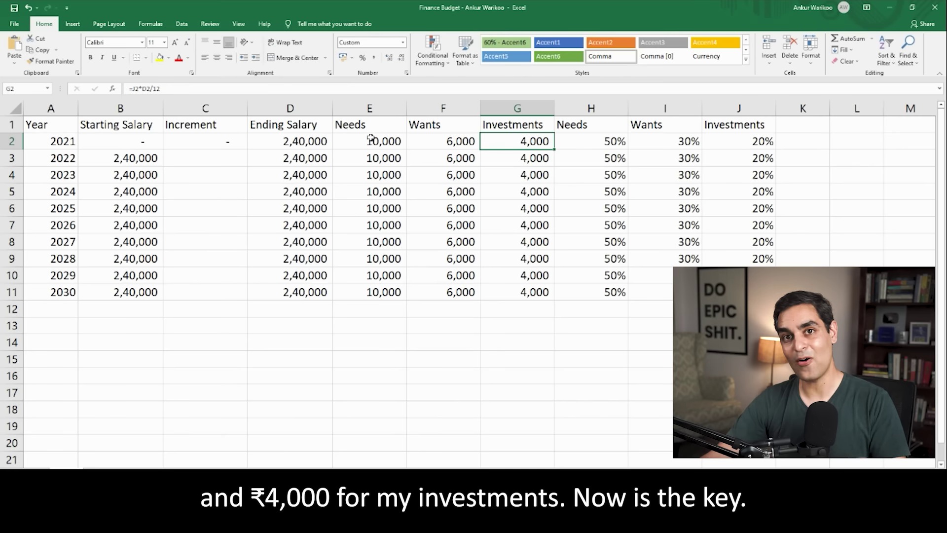
# Step: Enter the 2022 increment in C3 as 10% of that year's starting salary, using the formula =10%*B3
pyautogui.click(11, 158)
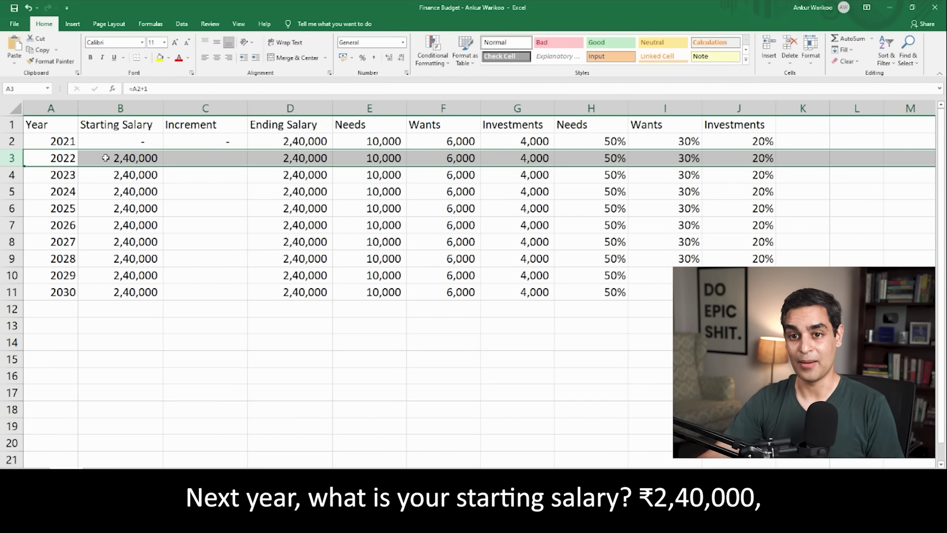
pyautogui.click(137, 157)
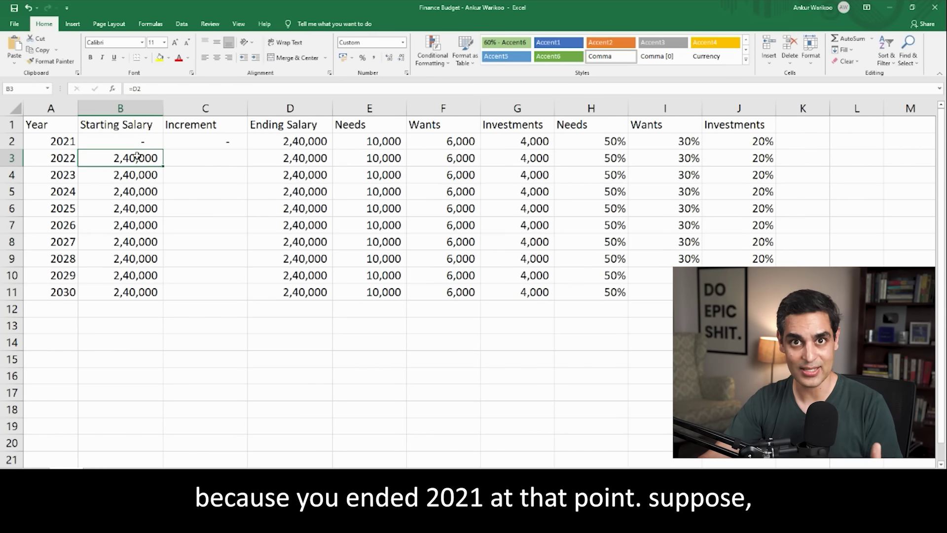
pyautogui.click(200, 162)
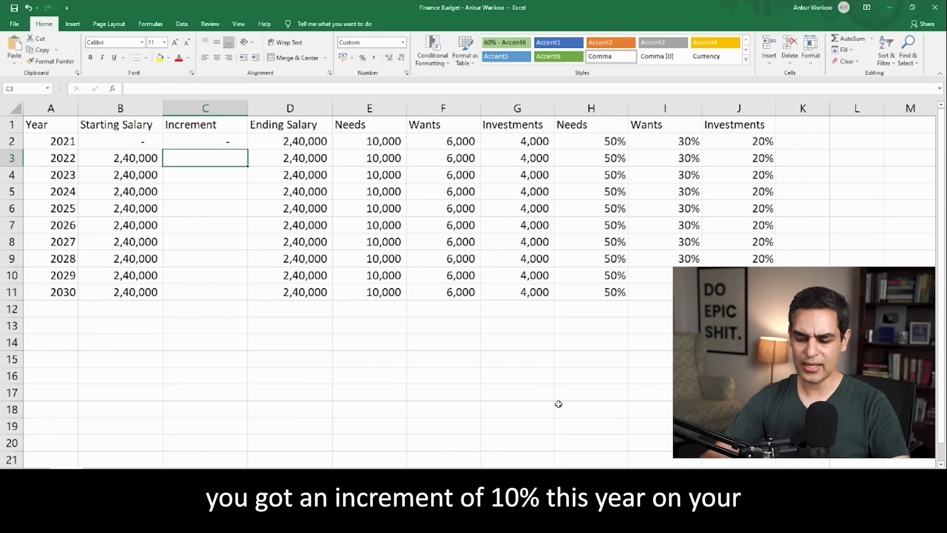
pyautogui.write('=10%')
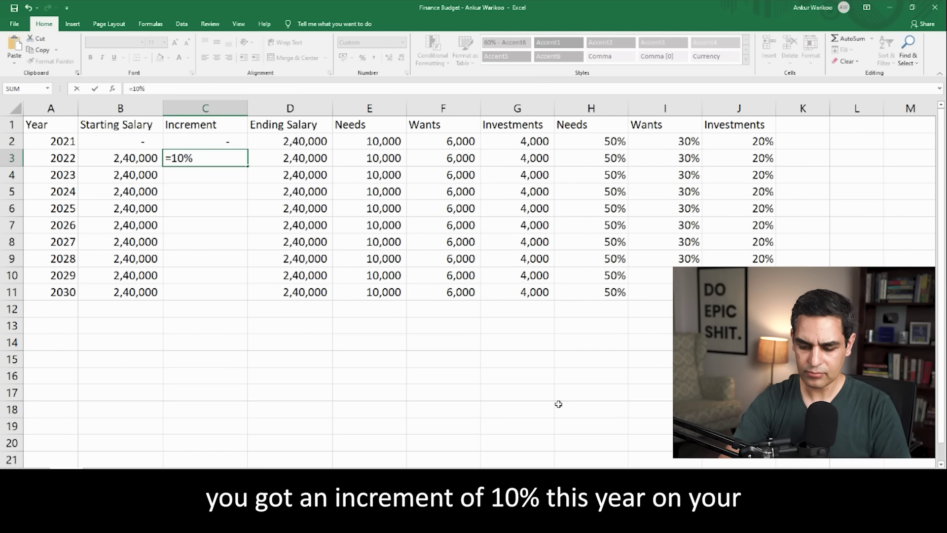
pyautogui.write('*')
pyautogui.press('Left')
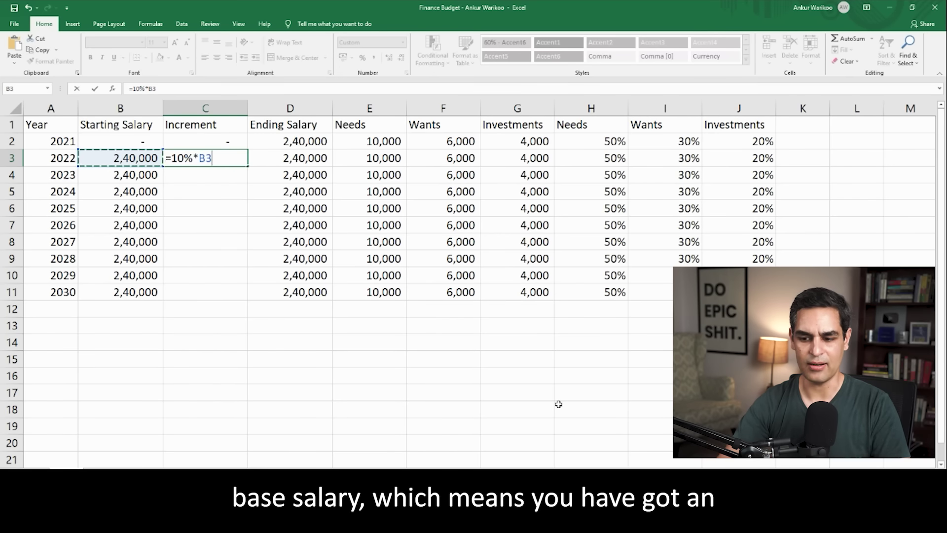
pyautogui.press('Return')
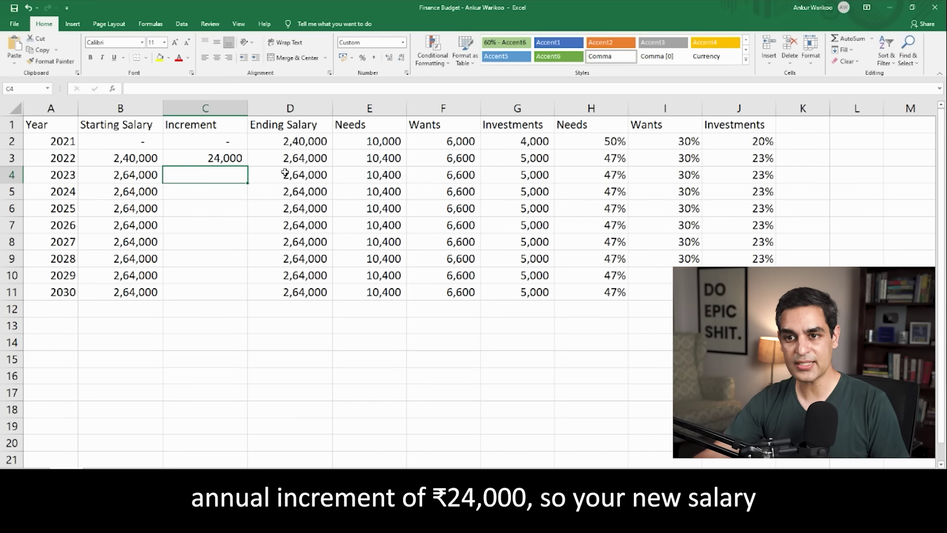
# Step: Examine the 2022 increment and ending salary, and compare the monthly wants and investments amounts with 2021
pyautogui.click(299, 161)
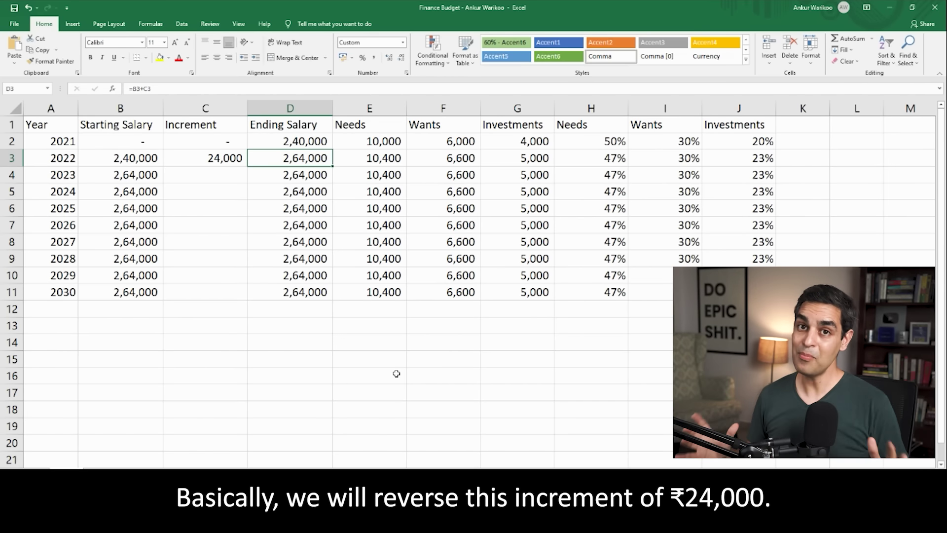
pyautogui.click(201, 157)
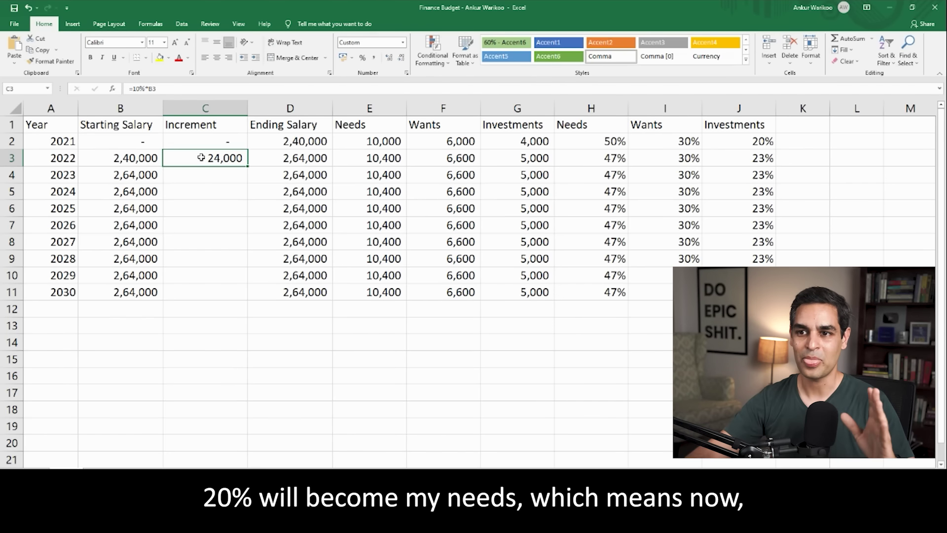
pyautogui.click(381, 158)
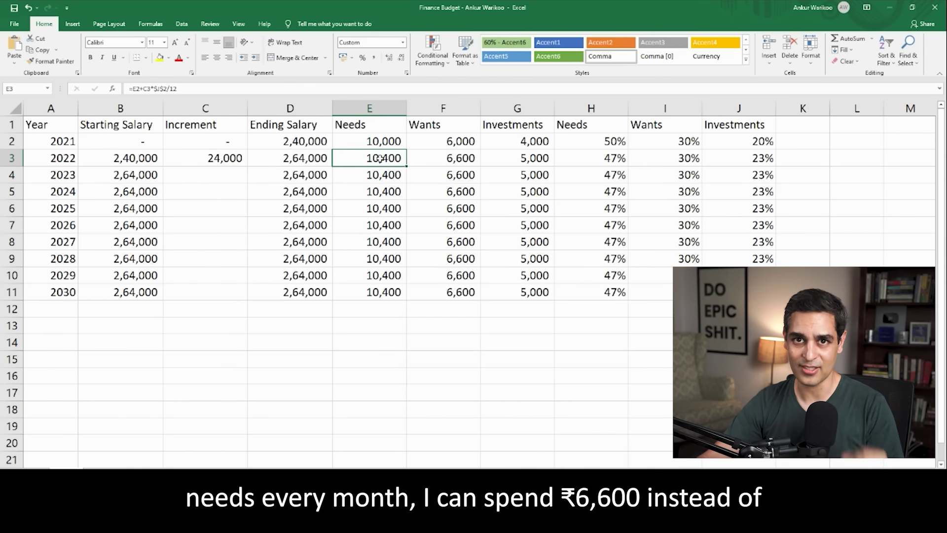
pyautogui.click(462, 143)
pyautogui.click(466, 163)
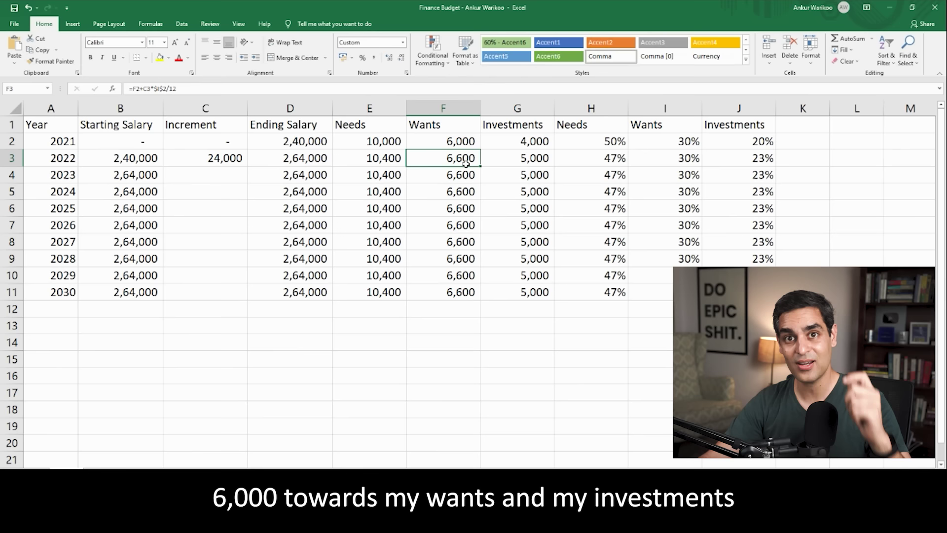
pyautogui.click(531, 139)
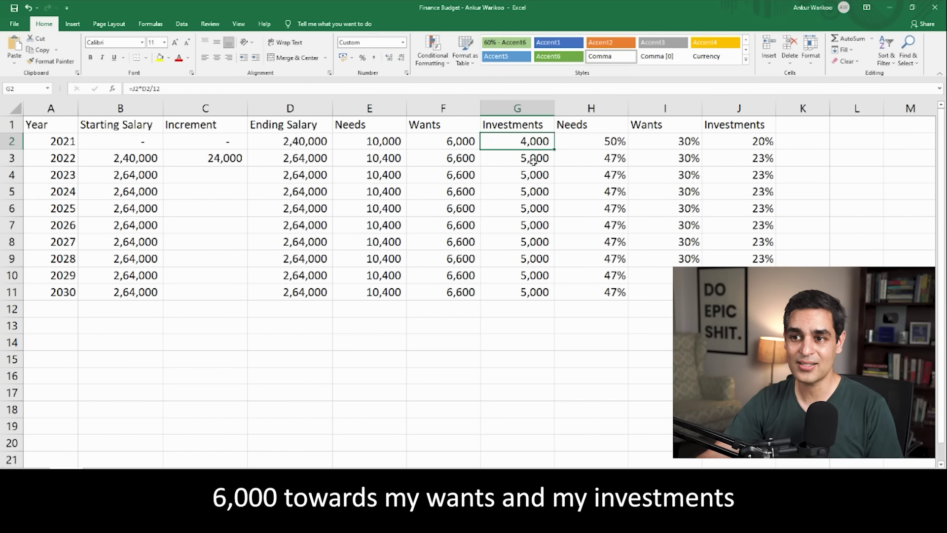
pyautogui.click(533, 162)
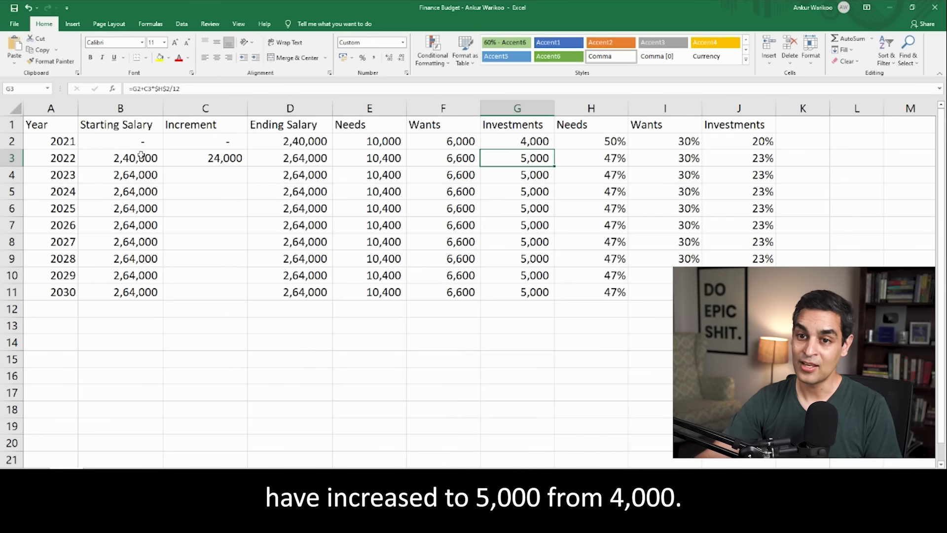
pyautogui.click(288, 162)
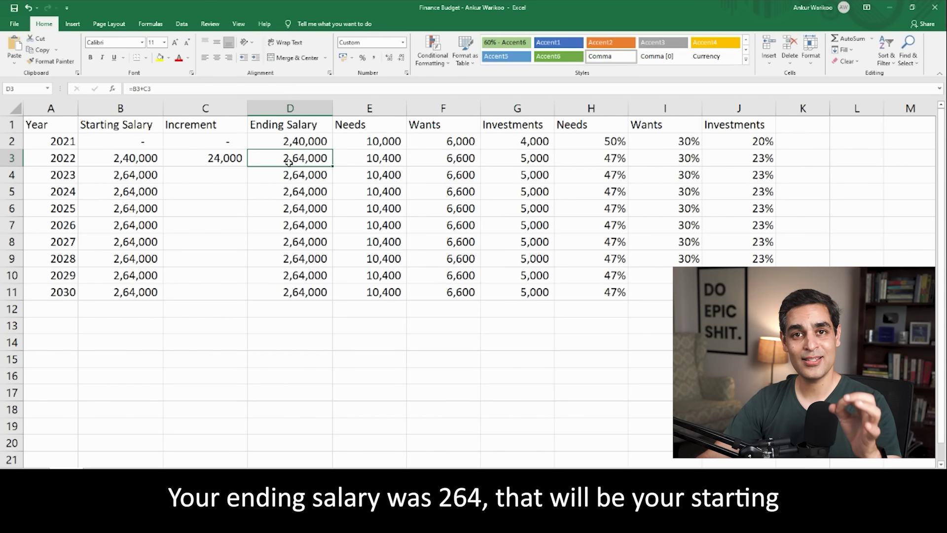
# Step: Copy the 10% increment formula from the 2022 row into the 2023 row
pyautogui.click(12, 175)
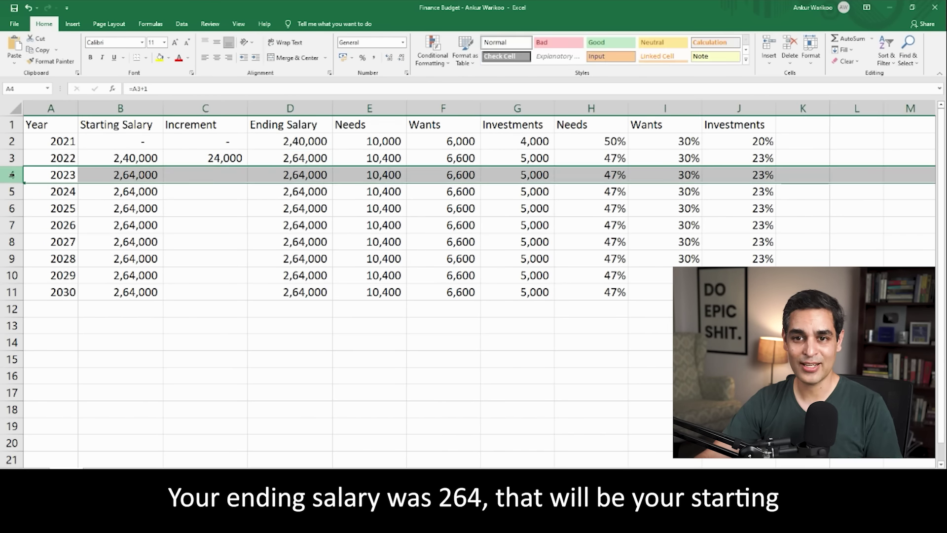
pyautogui.click(202, 157)
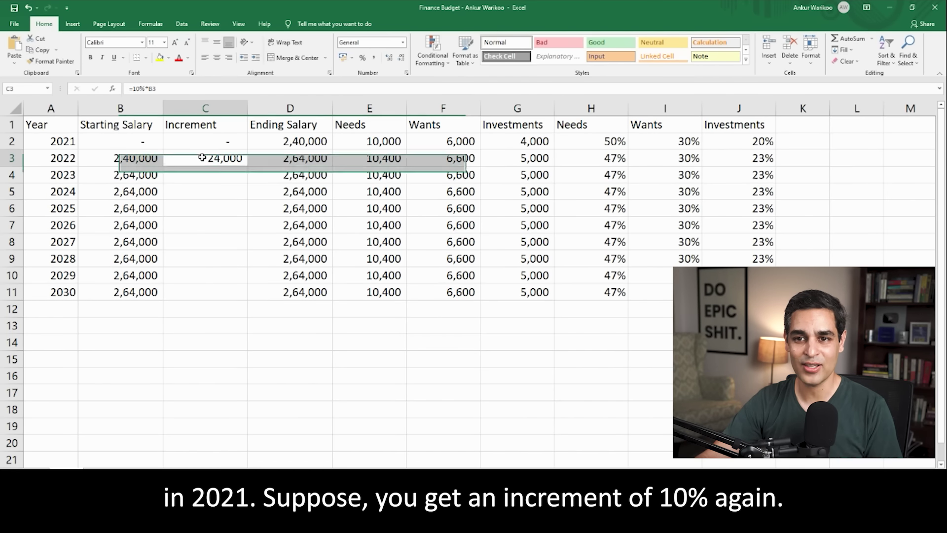
pyautogui.moveTo(247, 166); pyautogui.dragTo(245, 181)
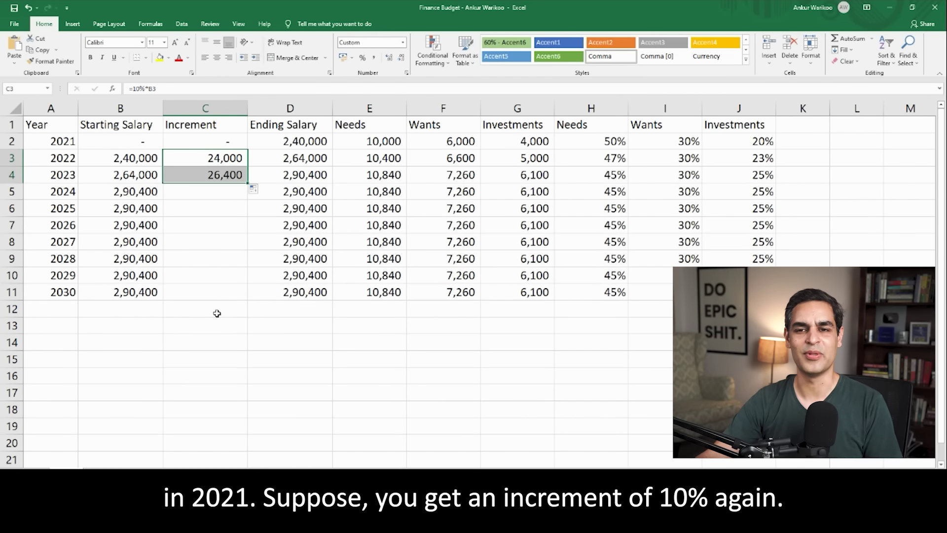
# Step: Check the 2023 starting salary and increment, and compare the needs, wants and investments percentages across 2021, 2022 and 2023
pyautogui.click(124, 175)
pyautogui.click(213, 179)
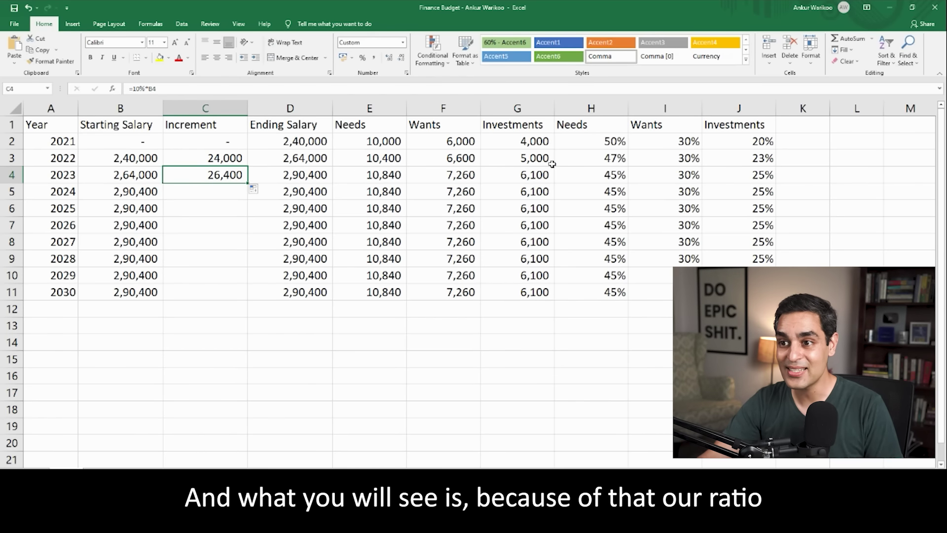
pyautogui.click(611, 162)
pyautogui.moveTo(611, 162); pyautogui.dragTo(715, 158)
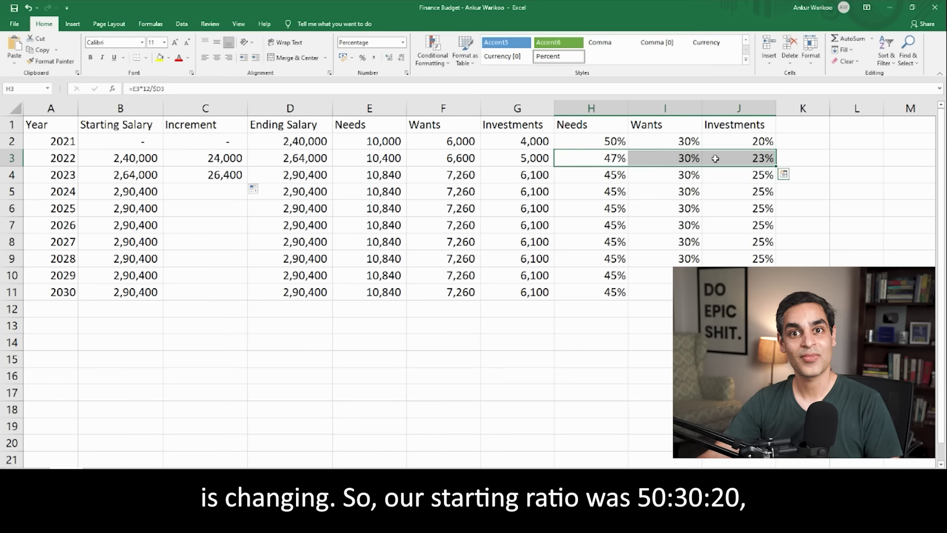
pyautogui.moveTo(617, 139); pyautogui.dragTo(731, 142)
pyautogui.moveTo(617, 158); pyautogui.dragTo(724, 162)
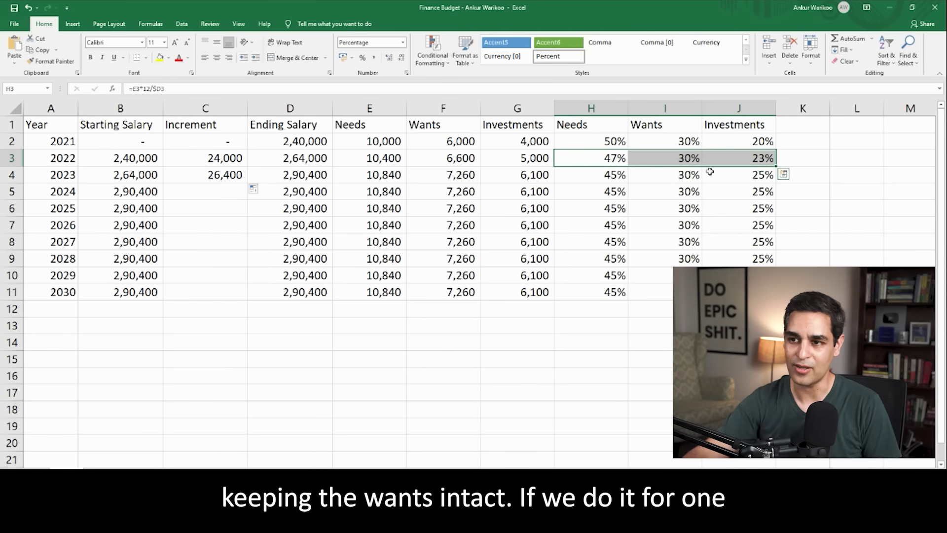
pyautogui.click(620, 173)
pyautogui.moveTo(620, 173); pyautogui.dragTo(718, 179)
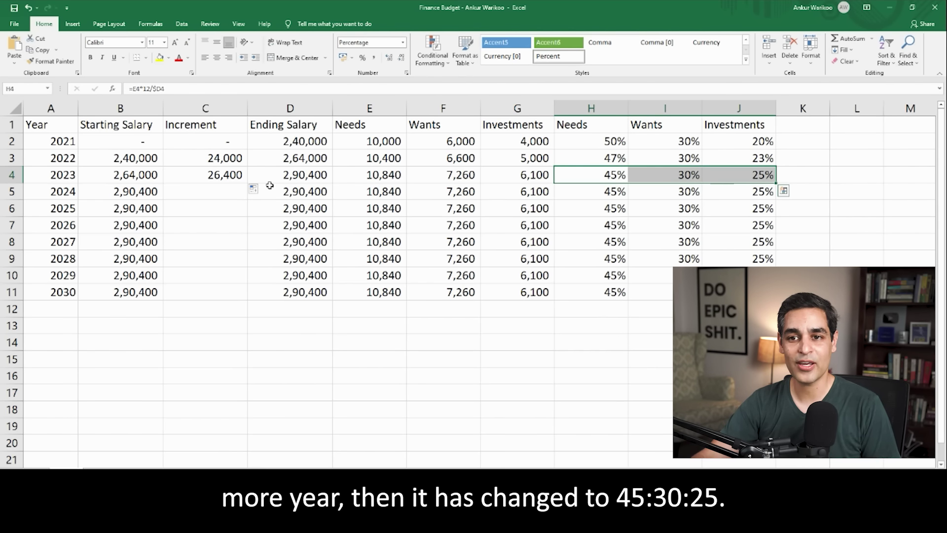
# Step: Fill the 10% increment formula from 2023 down the Increment column through 2030
pyautogui.click(205, 176)
pyautogui.moveTo(263, 165); pyautogui.dragTo(279, 255)
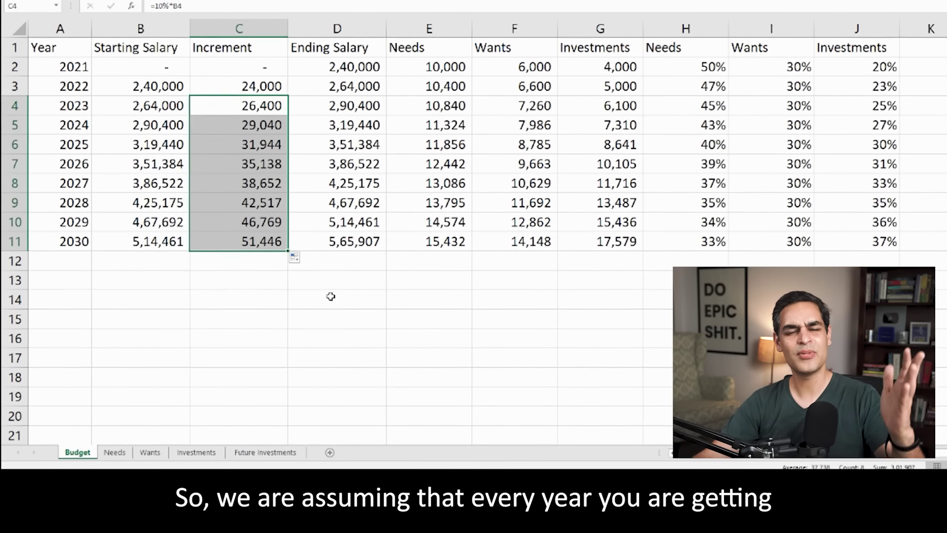
pyautogui.click(310, 298)
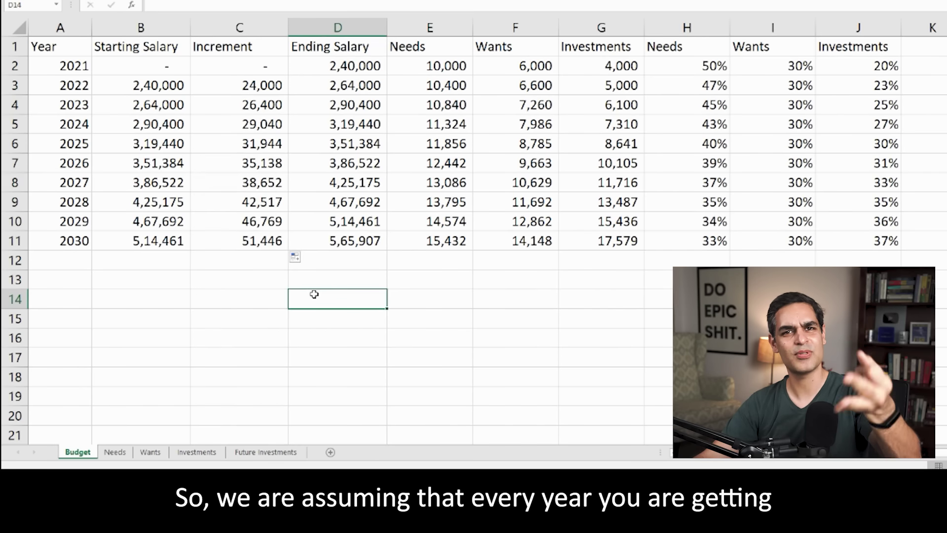
# Step: Compare the 2021 and 2030 ending salaries and the monthly needs, wants and investments amounts for those years
pyautogui.click(314, 65)
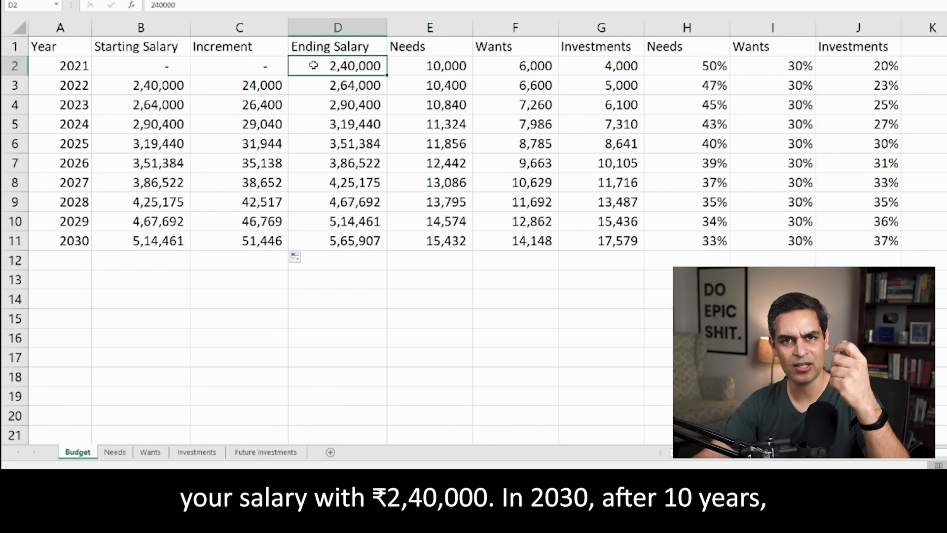
pyautogui.click(48, 240)
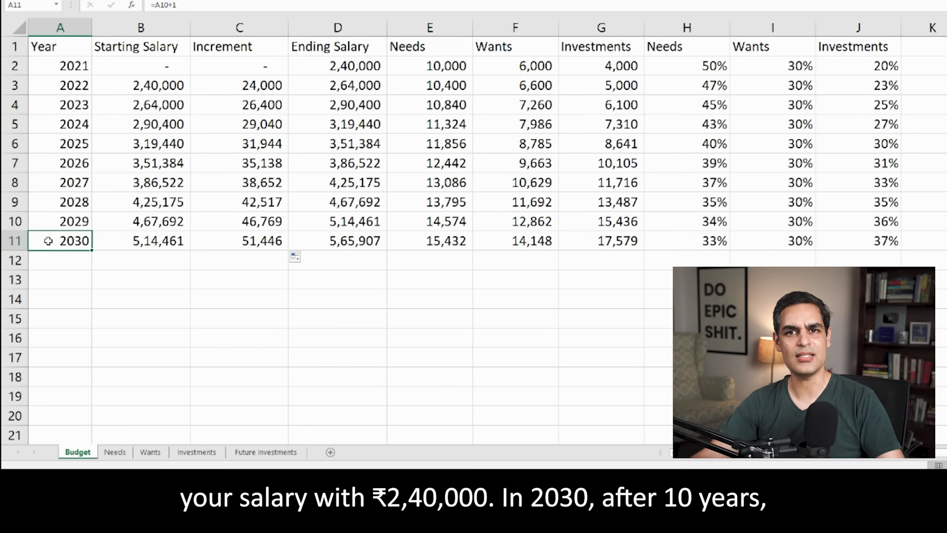
pyautogui.click(335, 242)
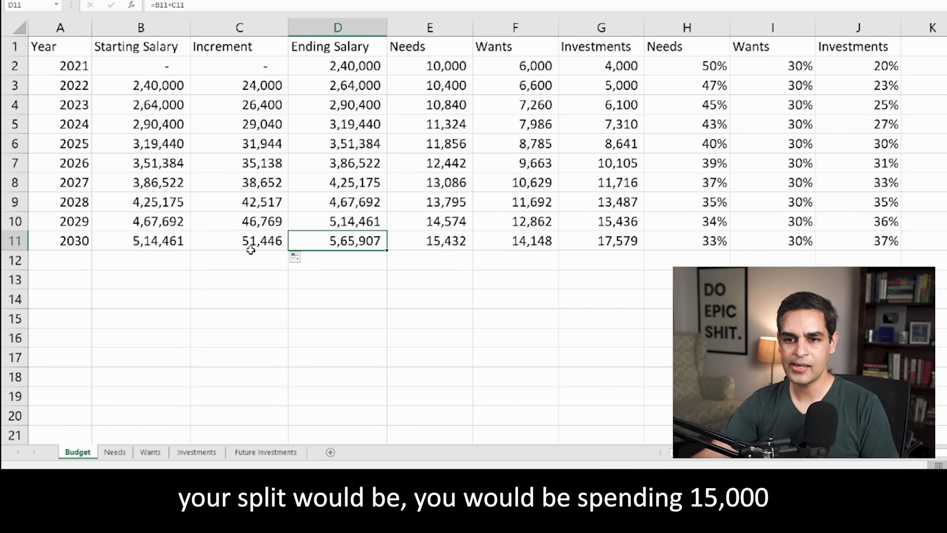
pyautogui.moveTo(430, 240); pyautogui.dragTo(593, 246)
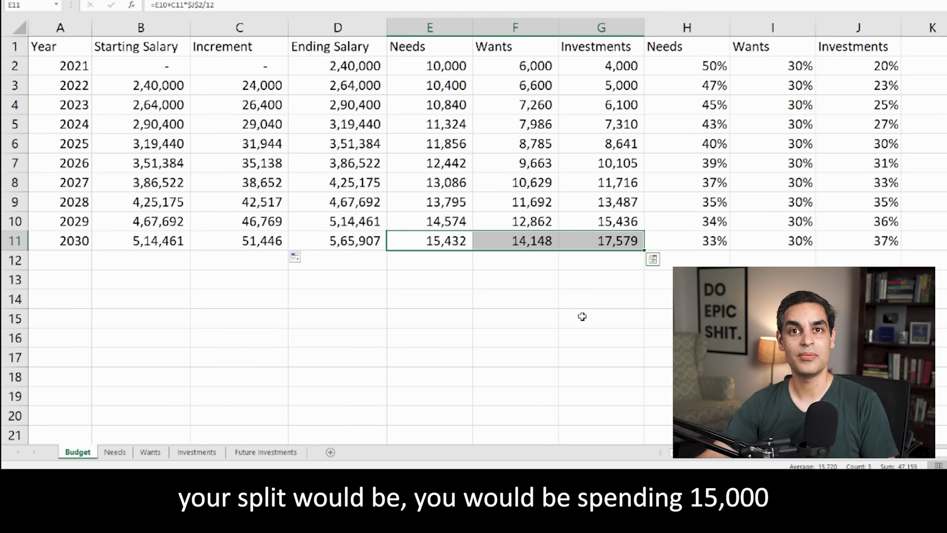
pyautogui.click(443, 78)
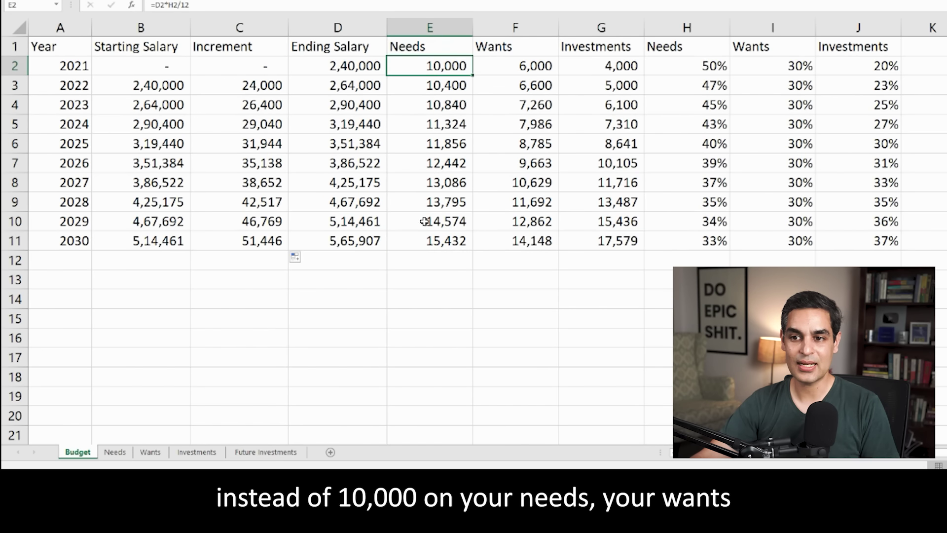
pyautogui.click(428, 246)
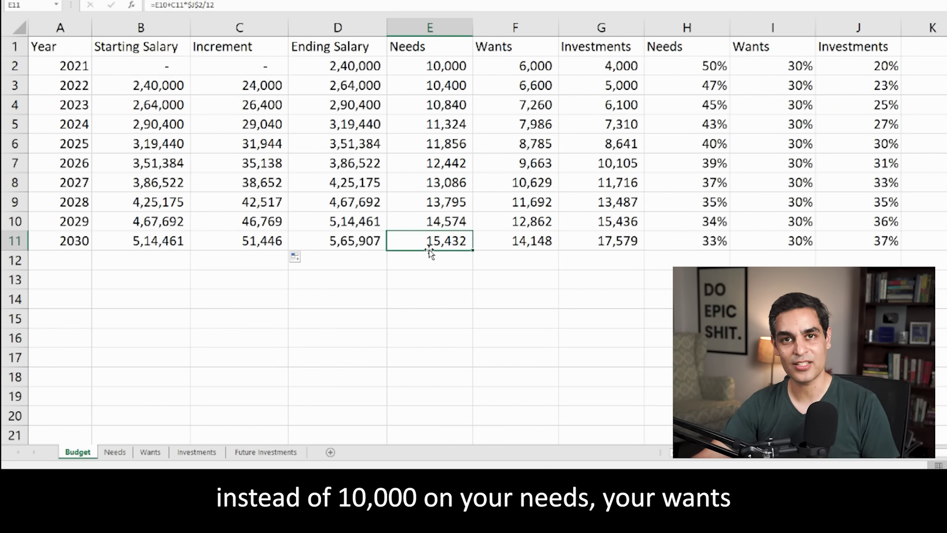
pyautogui.click(583, 245)
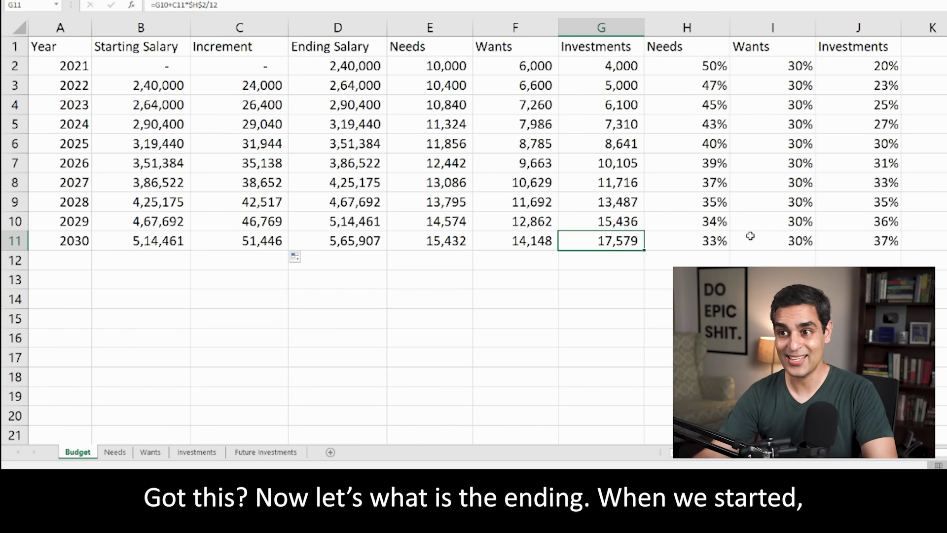
# Step: Compare the needs, wants and investments percentages of 2021 with those of 2030, especially the investments share
pyautogui.click(699, 69)
pyautogui.moveTo(698, 69); pyautogui.dragTo(857, 70)
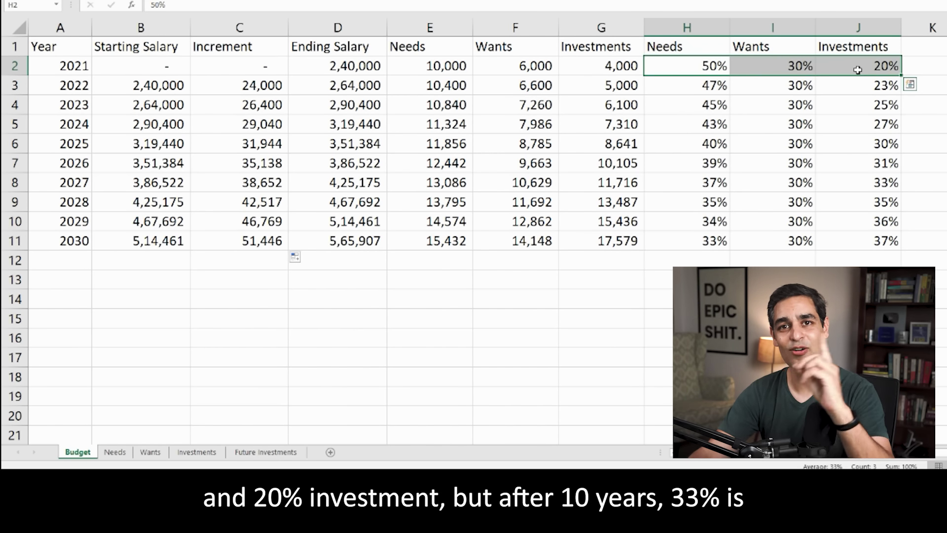
pyautogui.moveTo(700, 244); pyautogui.dragTo(845, 243)
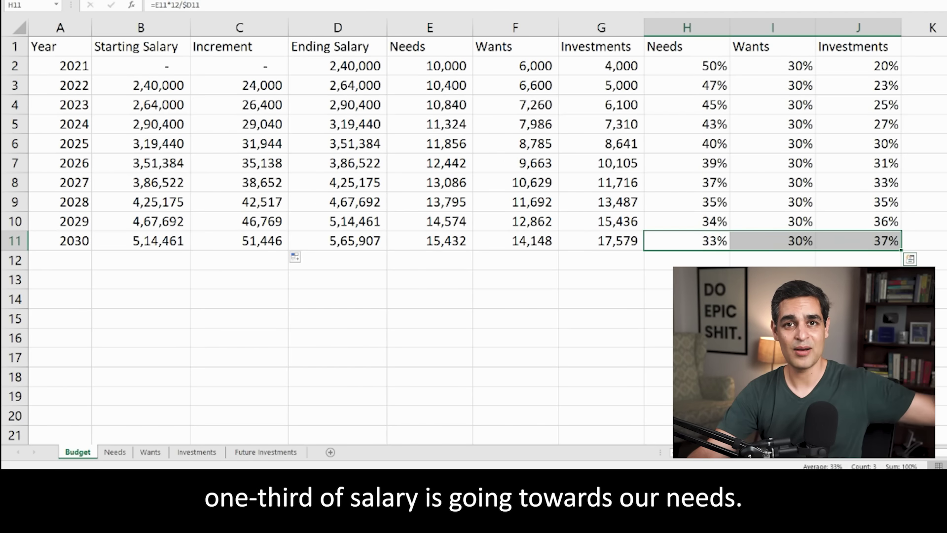
pyautogui.click(777, 242)
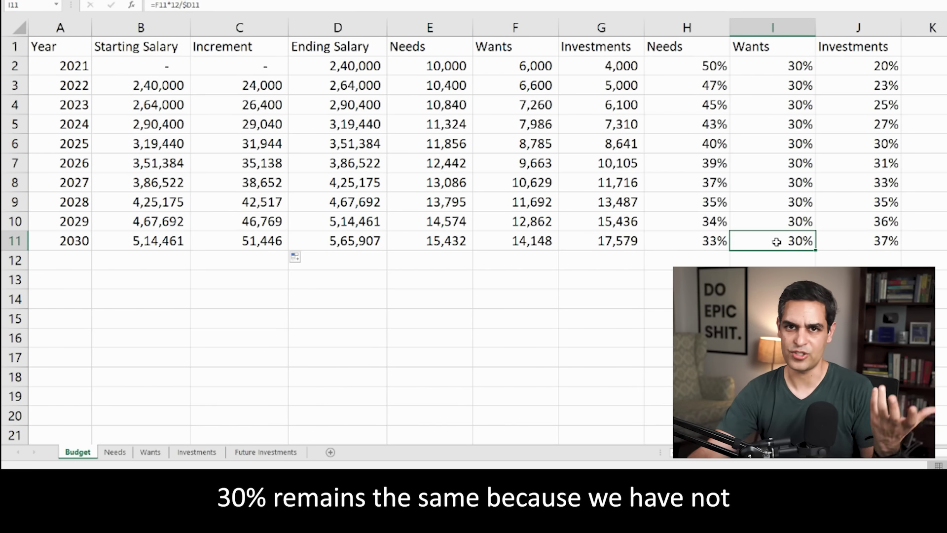
pyautogui.click(866, 240)
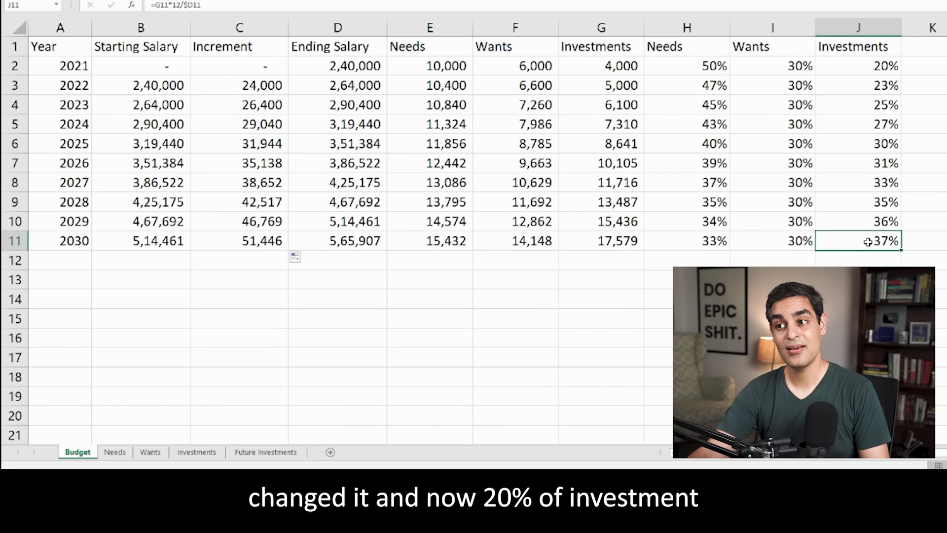
pyautogui.click(857, 64)
pyautogui.click(866, 239)
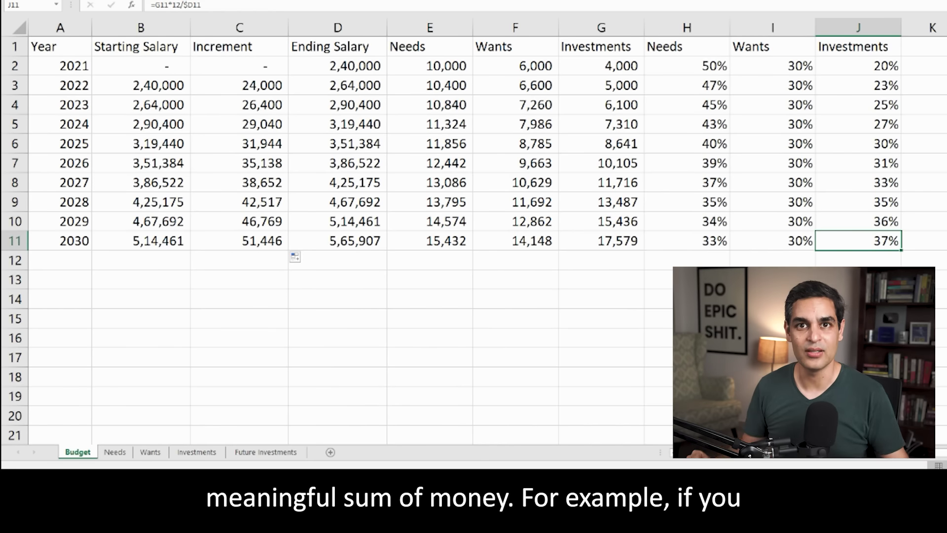
# Step: Calculate the yearly wants amount for 2030 in cell F12 with the formula =F11*12
pyautogui.click(525, 265)
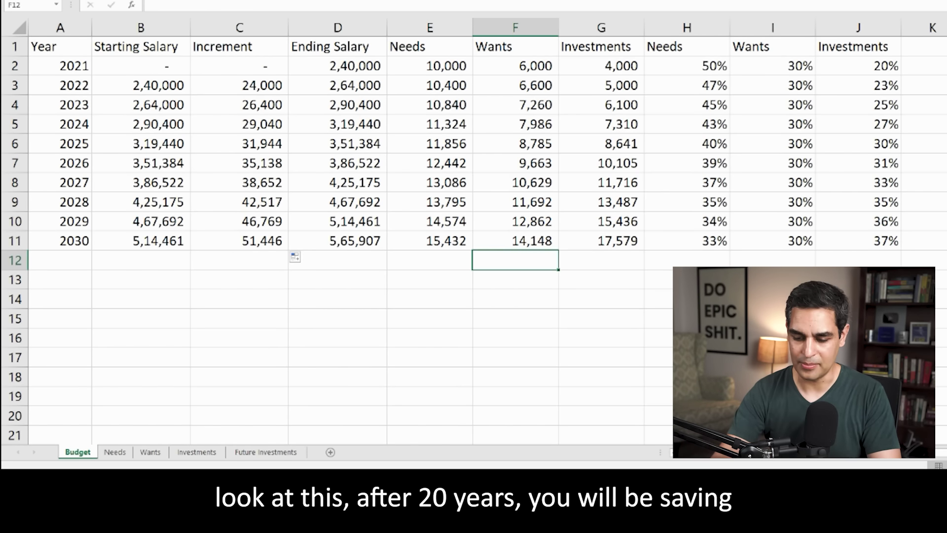
pyautogui.write('=')
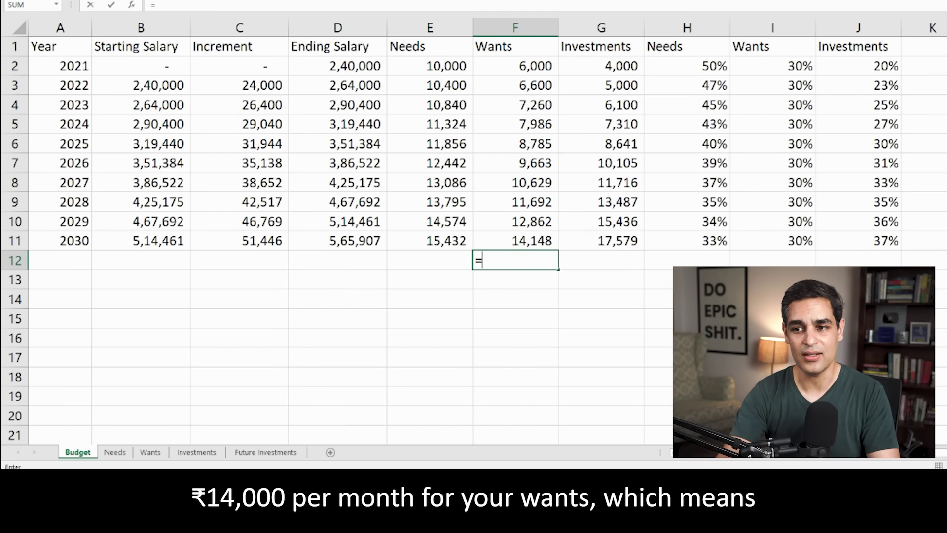
pyautogui.press('Up')
pyautogui.write('*12')
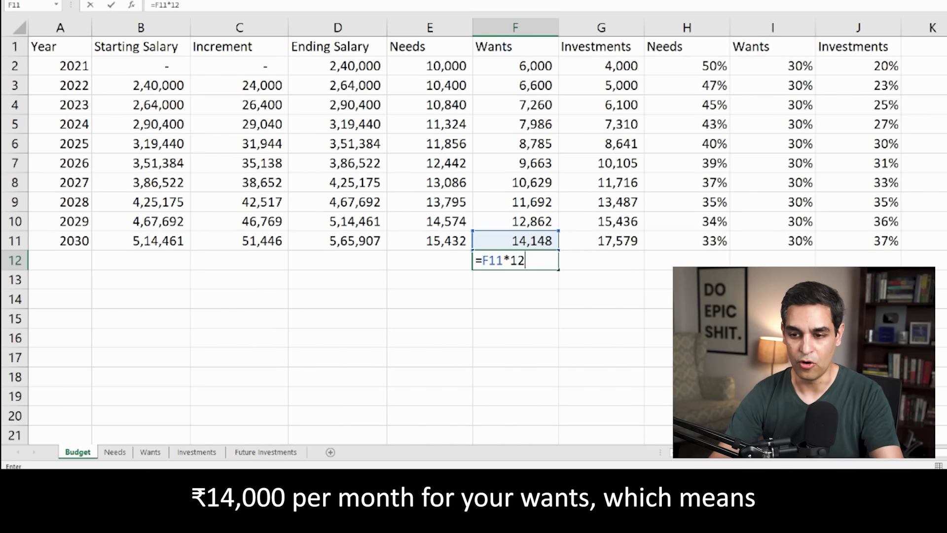
pyautogui.press('Return')
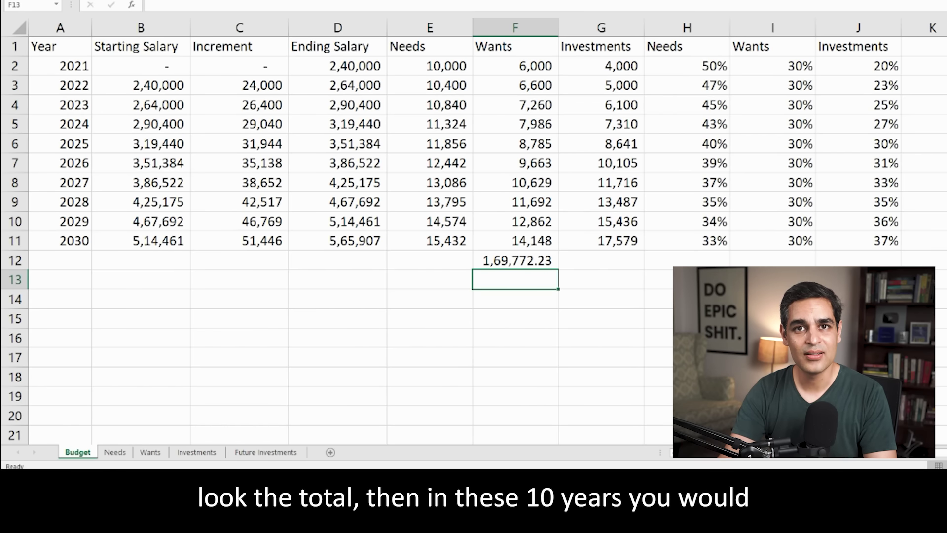
# Step: Calculate the ten-year wants total in cell F12 with =SUM(F2:F11)*12, and clear the cell after reading it
pyautogui.click(515, 260)
pyautogui.write('=sum(')
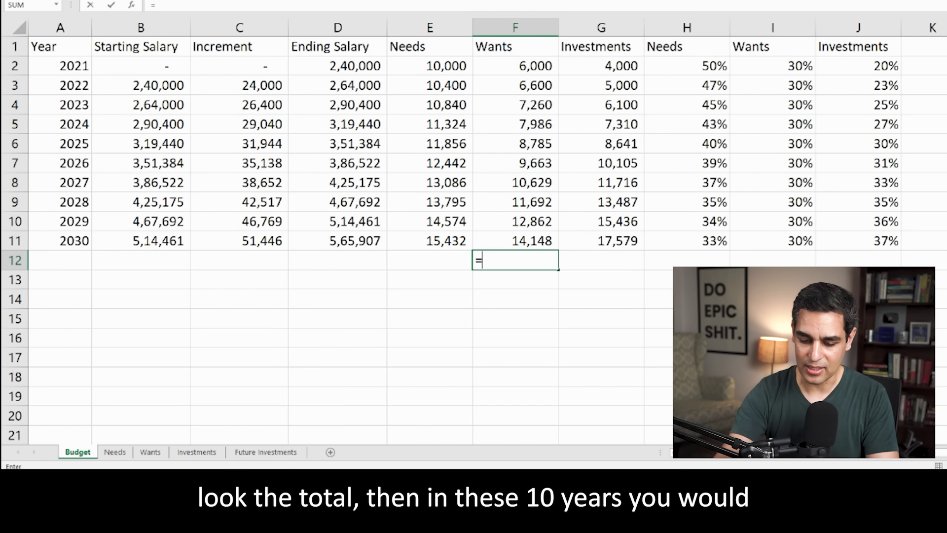
pyautogui.moveTo(514, 241); pyautogui.dragTo(514, 66)
pyautogui.write(')*12')
pyautogui.press('Return')
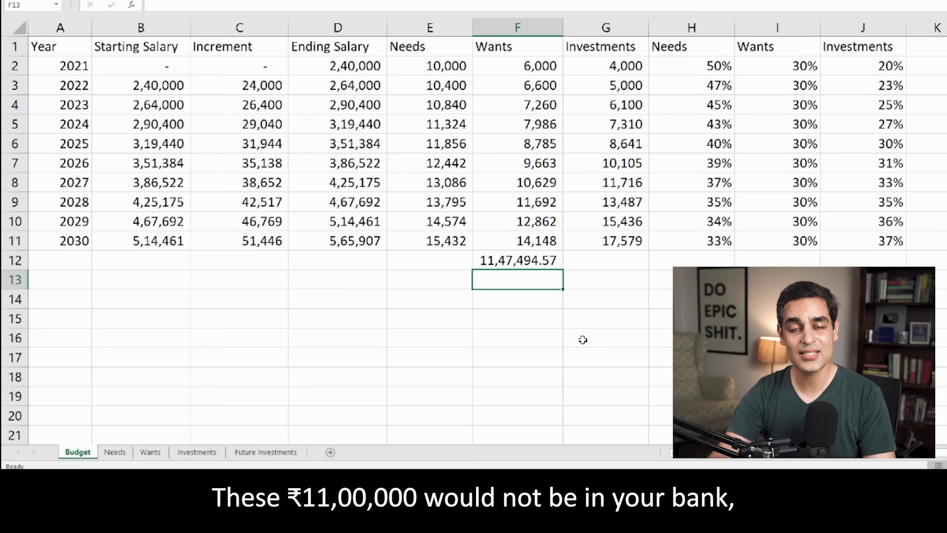
pyautogui.press('Up')
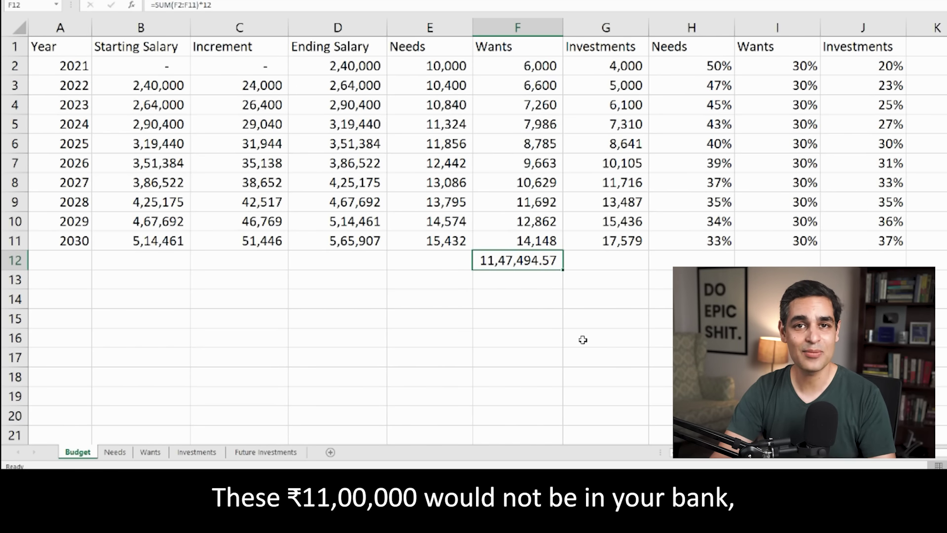
pyautogui.press('Delete')
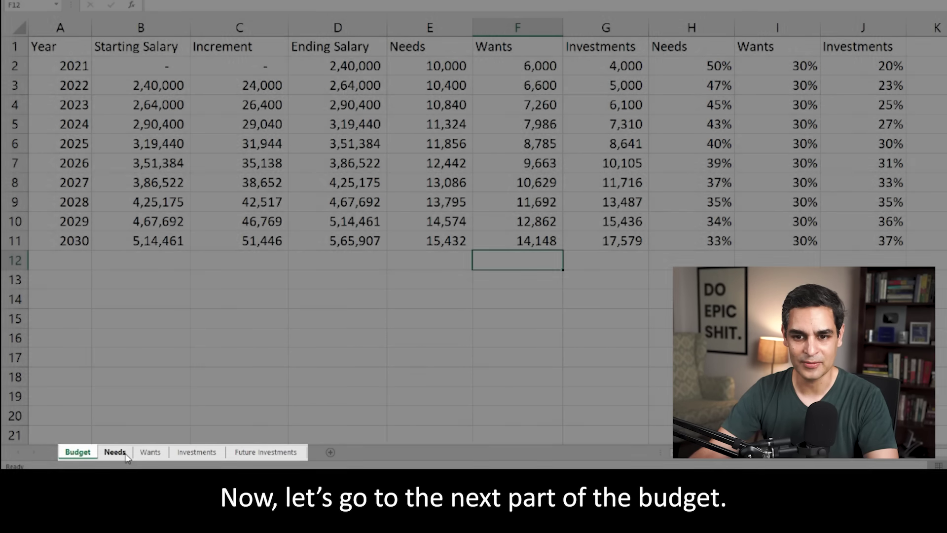
# Step: On the Needs sheet, enter the 2021 amounts for rent 5,500, food 2,000, electricity 500 and mobile 500
pyautogui.click(126, 454)
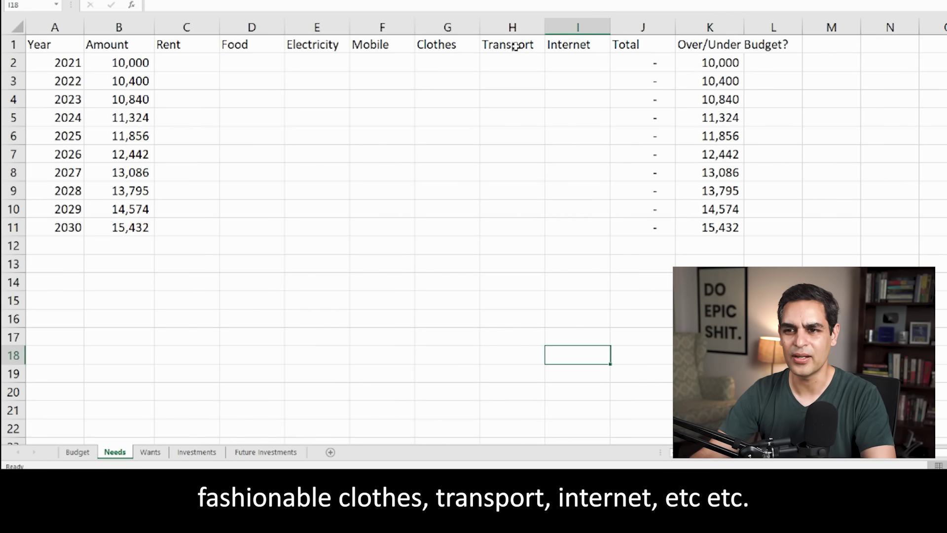
pyautogui.click(132, 64)
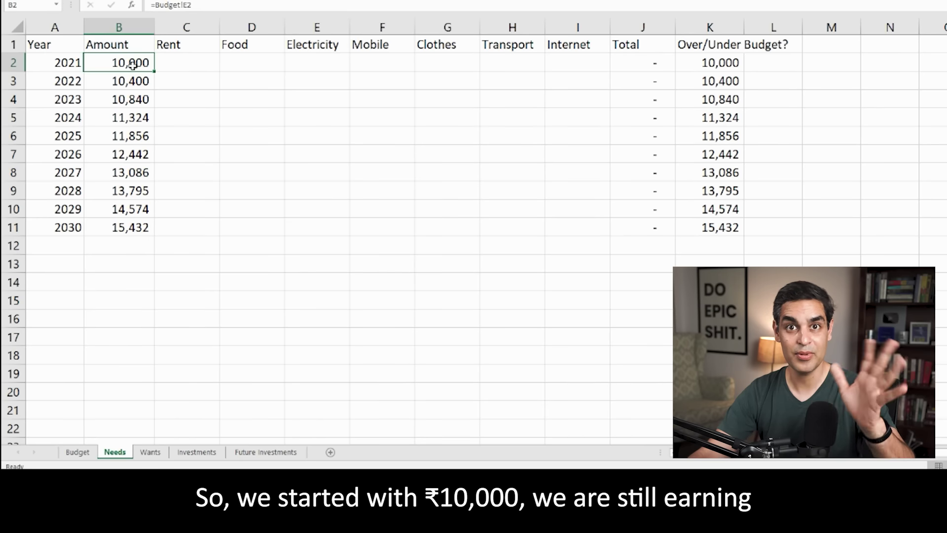
pyautogui.click(207, 63)
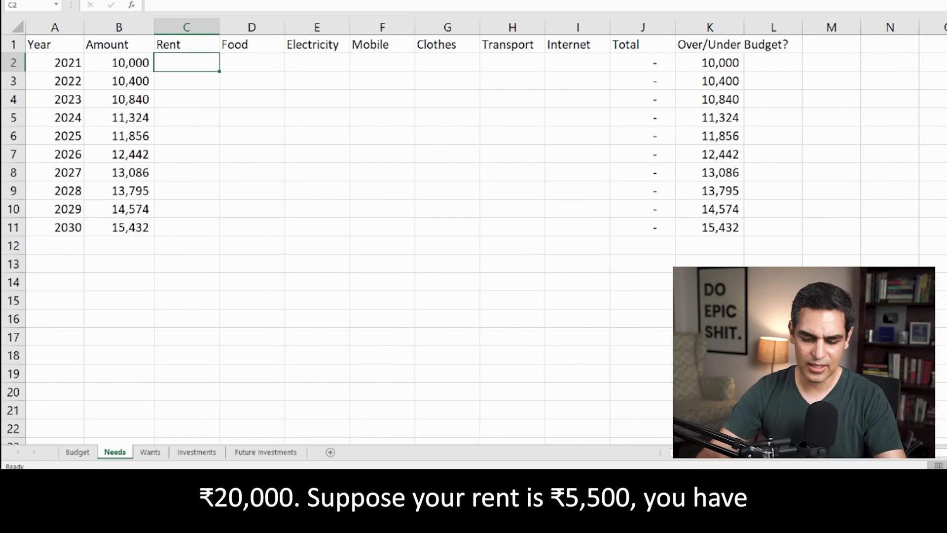
pyautogui.write('5,500')
pyautogui.press('Tab')
pyautogui.write('2,000')
pyautogui.press('Tab')
pyautogui.write('500')
pyautogui.press('Tab')
pyautogui.write('500')
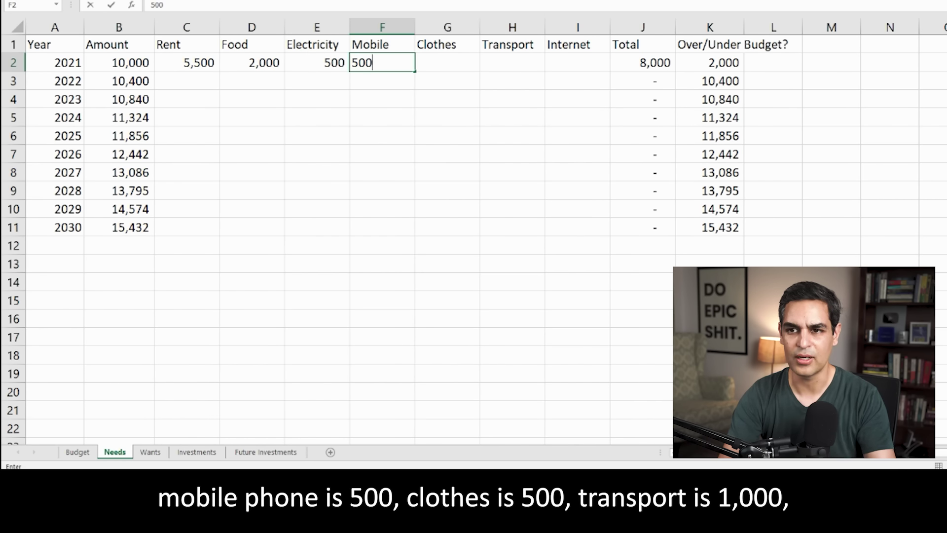
pyautogui.press('Tab')
# Step: Complete the 2021 needs with clothes 500, transport 1,000 and internet 500
pyautogui.write('500')
pyautogui.press('Tab')
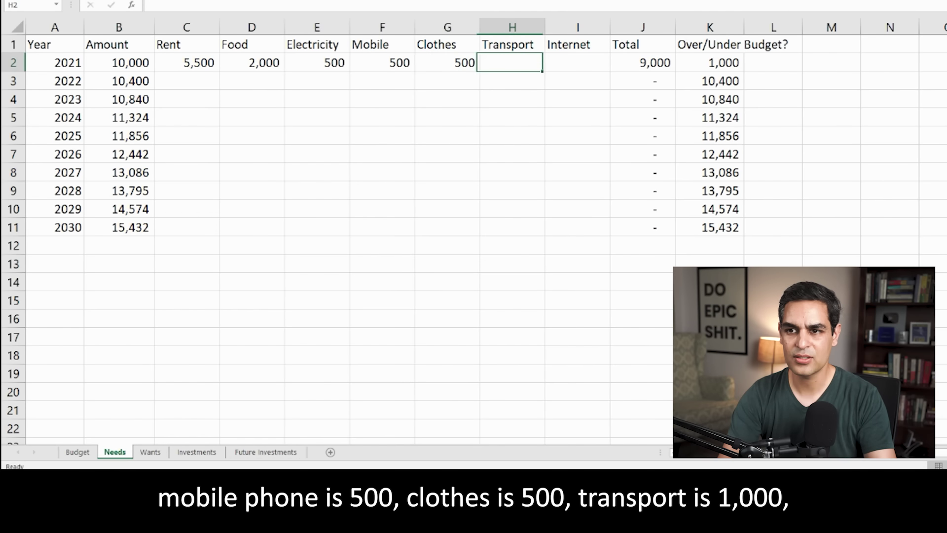
pyautogui.write('1,000')
pyautogui.press('Tab')
pyautogui.write('50')
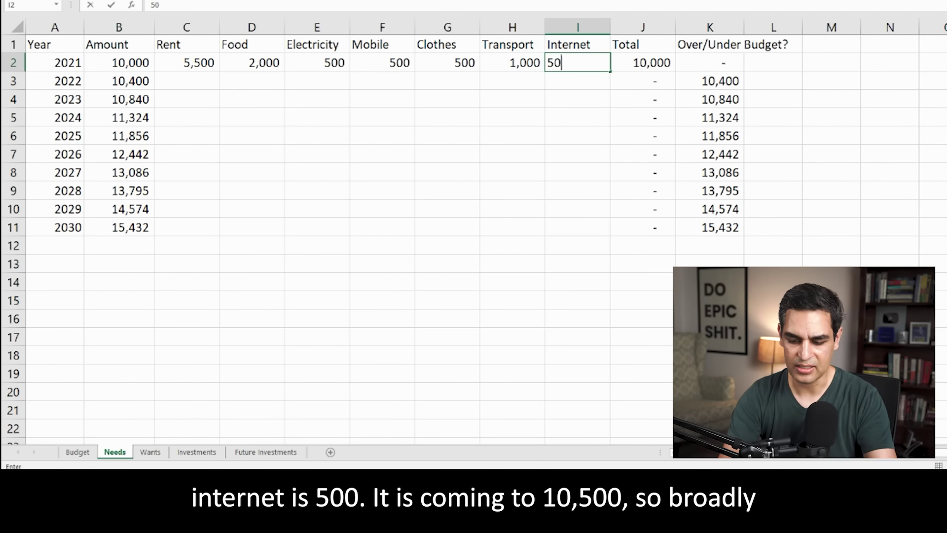
pyautogui.write('0')
pyautogui.press('Return')
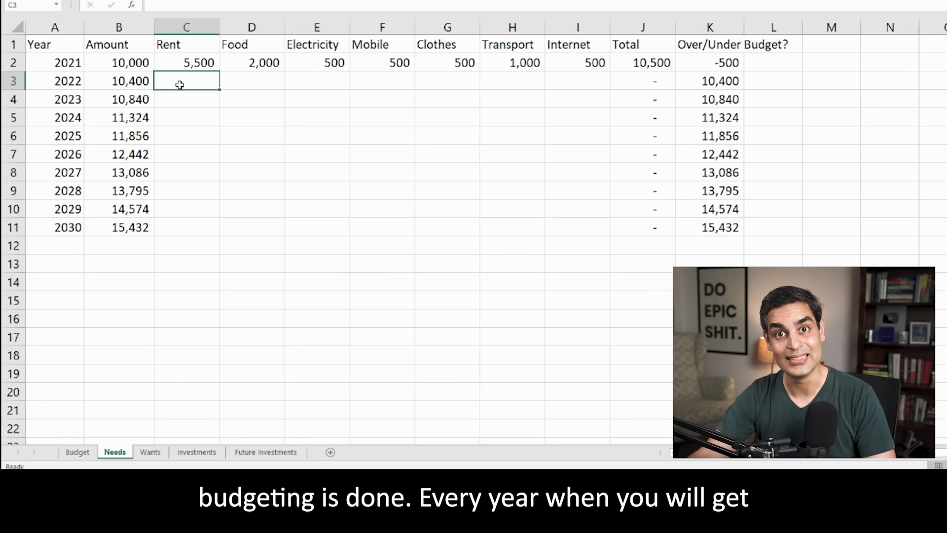
# Step: Look at the 2022 row of the Needs sheet, and review the Vacation, Clothes and Dining Out categories on the Wants sheet
pyautogui.click(12, 81)
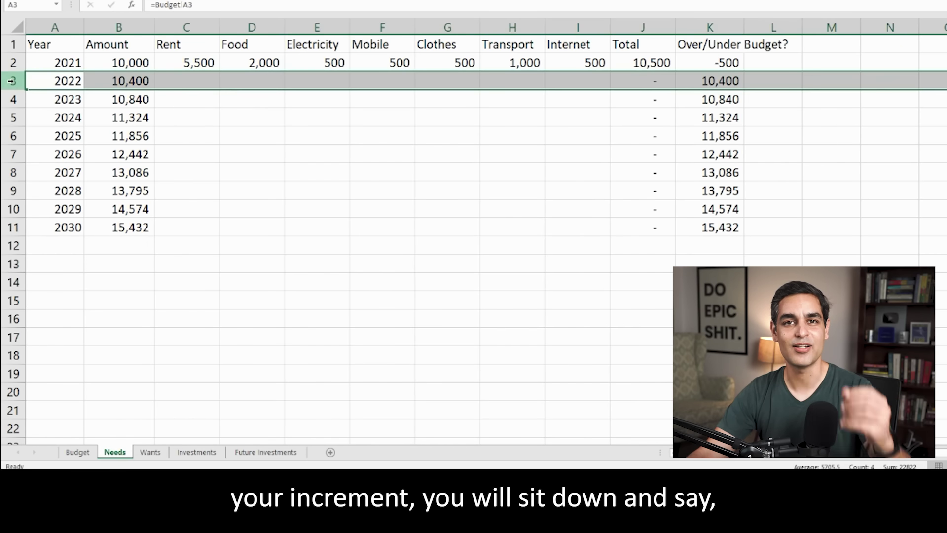
pyautogui.click(182, 83)
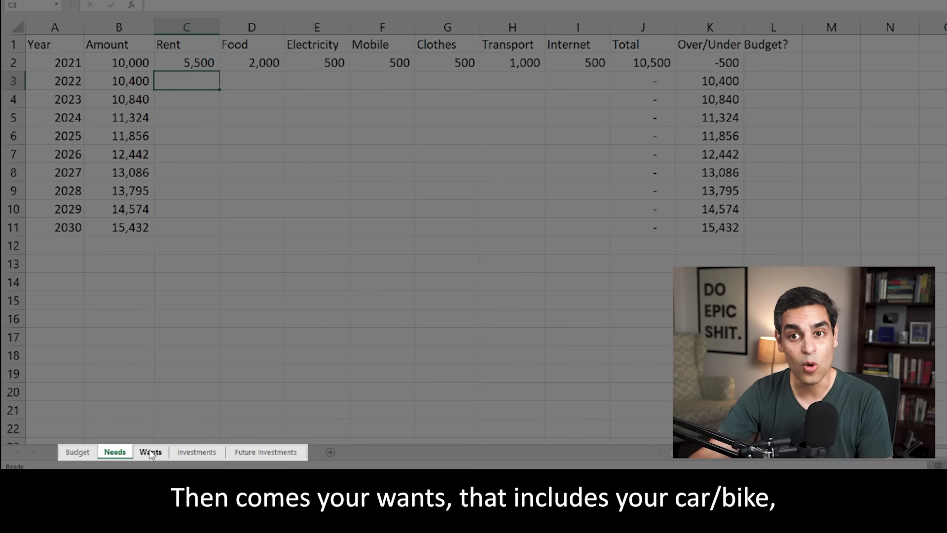
pyautogui.click(150, 452)
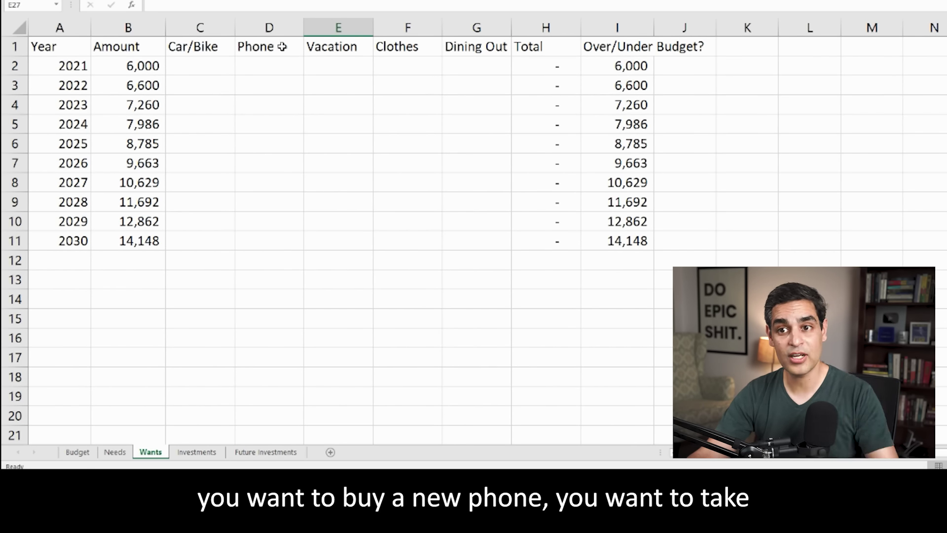
pyautogui.click(324, 48)
pyautogui.click(408, 43)
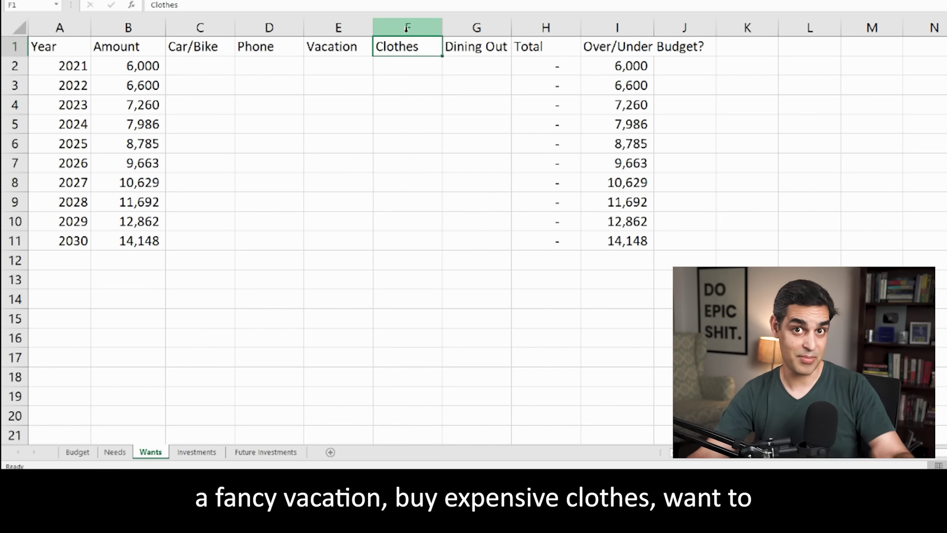
pyautogui.click(485, 47)
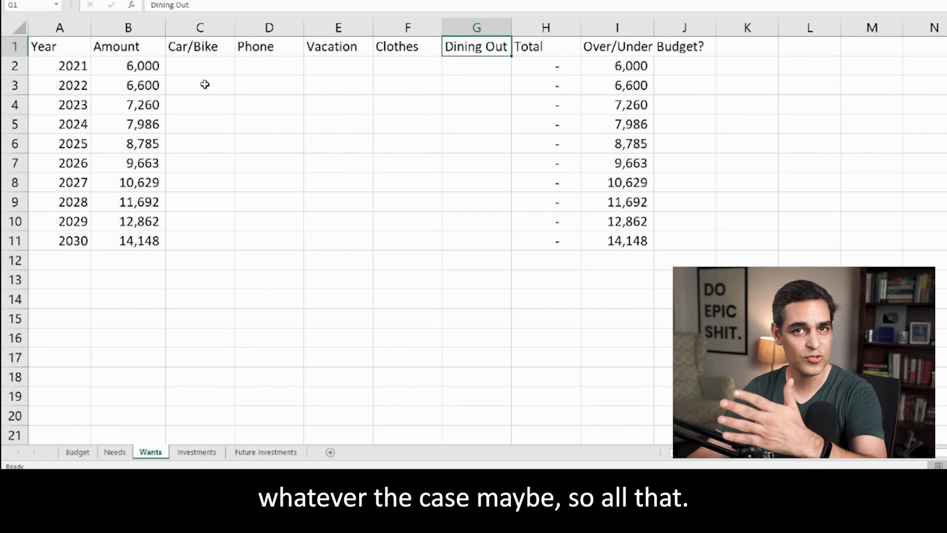
# Step: On the Wants sheet, enter the 2021 amounts for car/bike 3,000 and phone 1,500
pyautogui.click(191, 65)
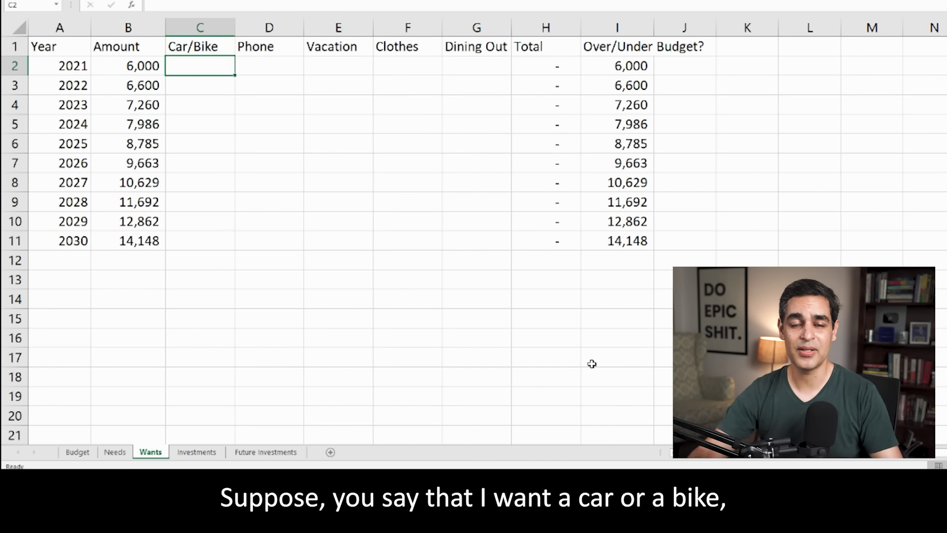
pyautogui.write('3000')
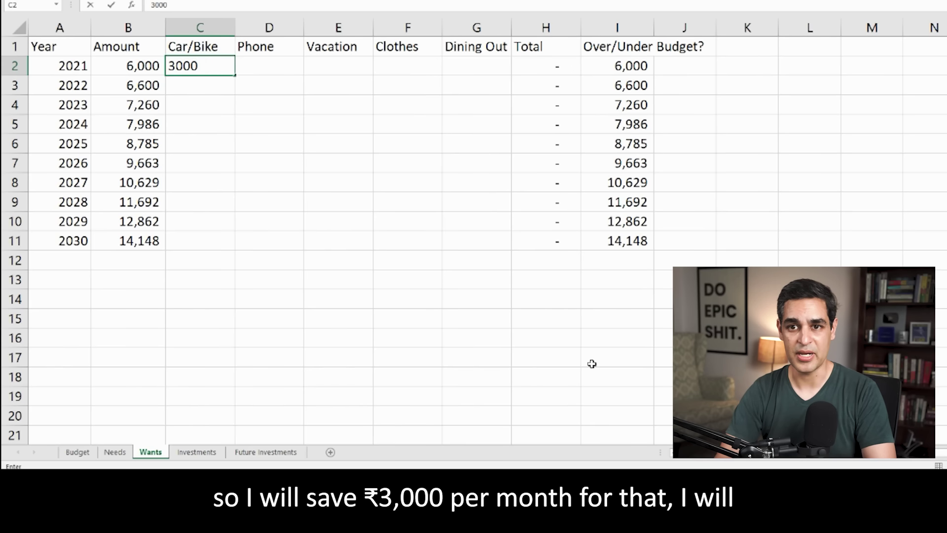
pyautogui.press('Tab')
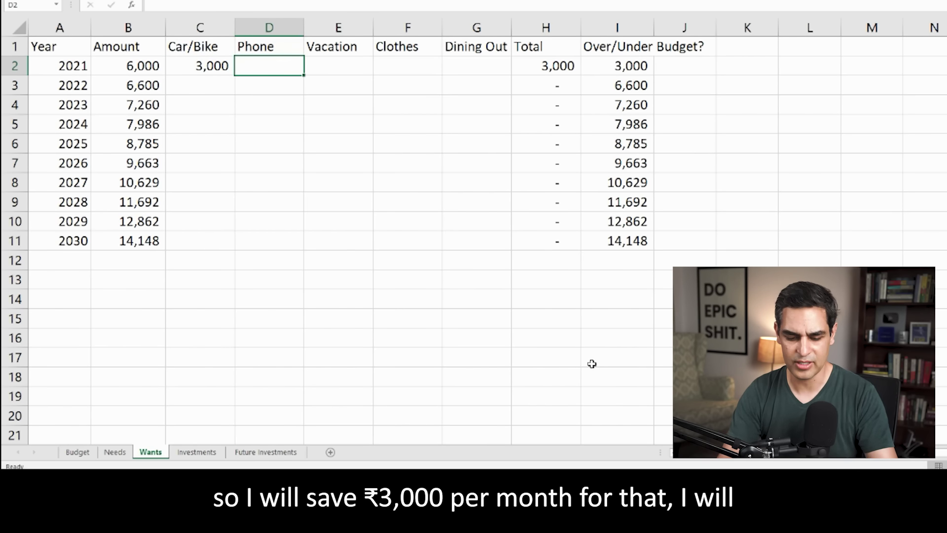
pyautogui.write('1')
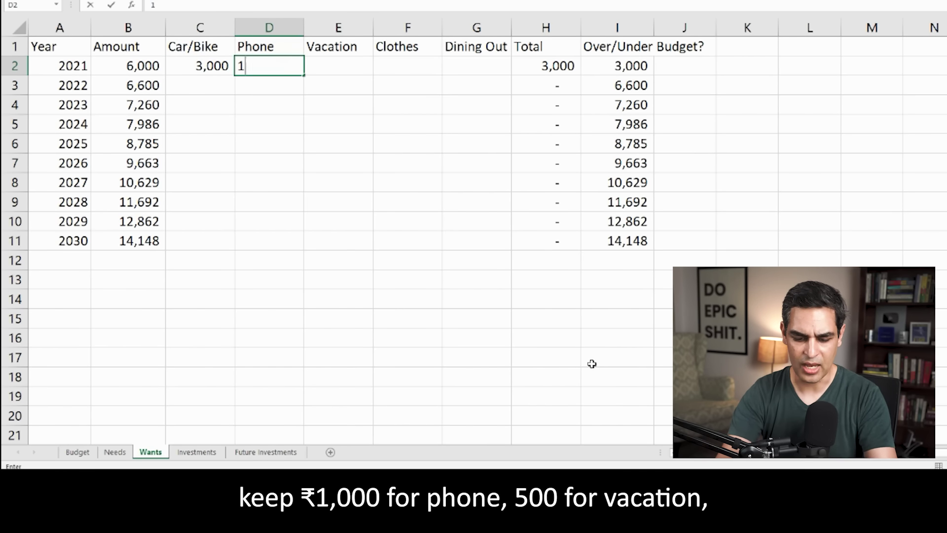
pyautogui.write(',500')
pyautogui.press('Tab')
# Step: Complete the 2021 wants with vacation 500, clothes 500 and dining out 500
pyautogui.write('500')
pyautogui.press('Tab')
pyautogui.write('500')
pyautogui.press('Tab')
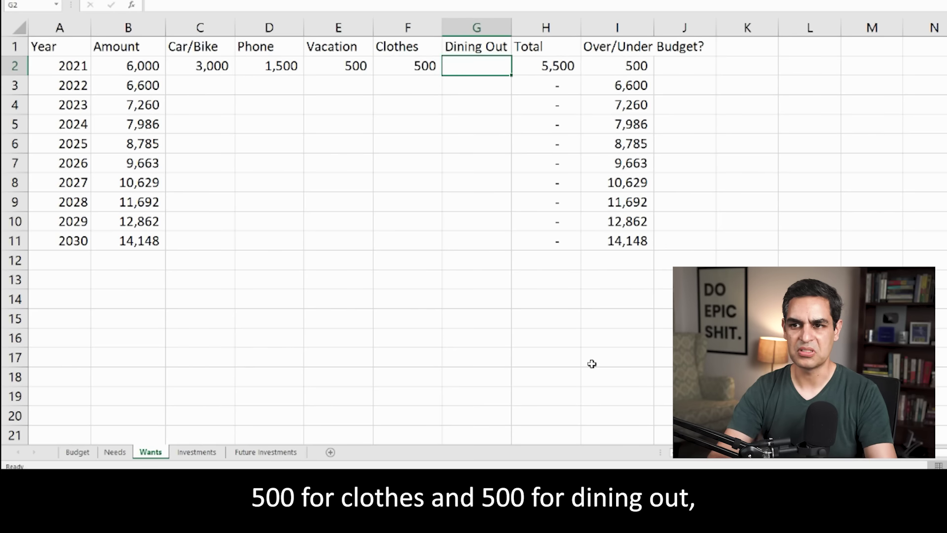
pyautogui.write('500')
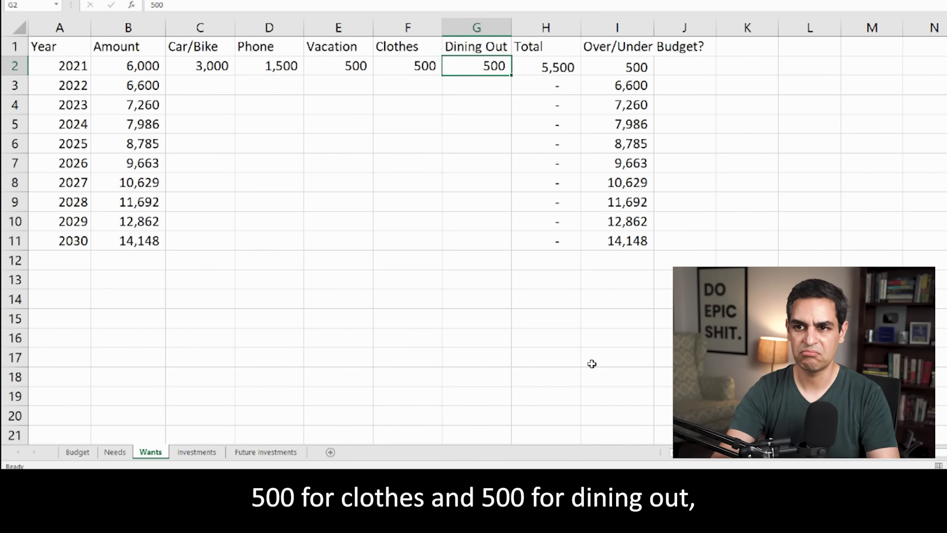
pyautogui.press('Return')
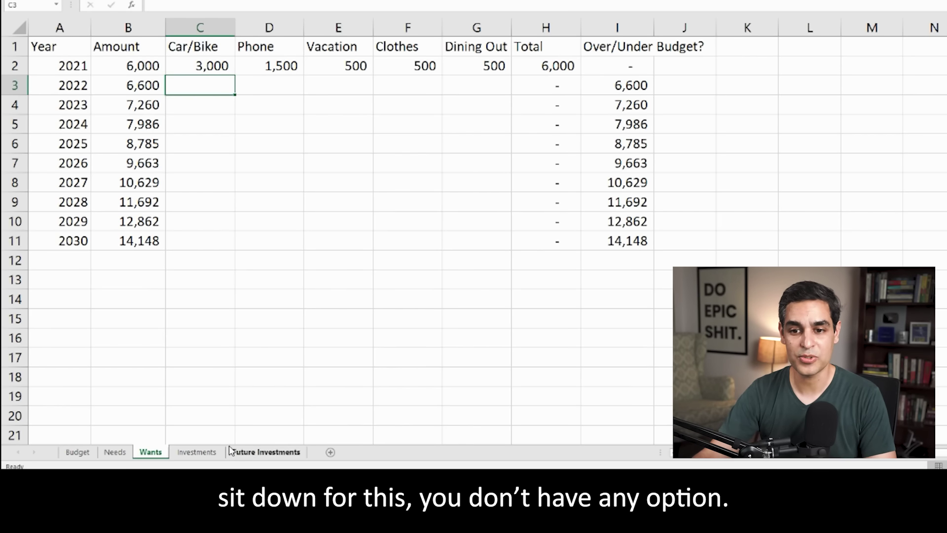
# Step: Review the categories on the Investments sheet from PPF, Insurance and Emergency through to Cypto, along with their 2021 cells
pyautogui.click(197, 453)
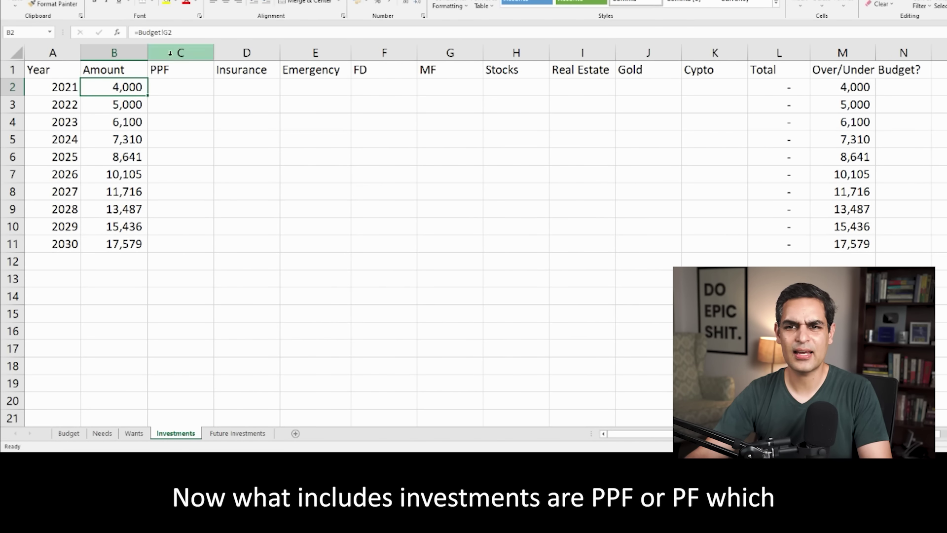
pyautogui.click(173, 69)
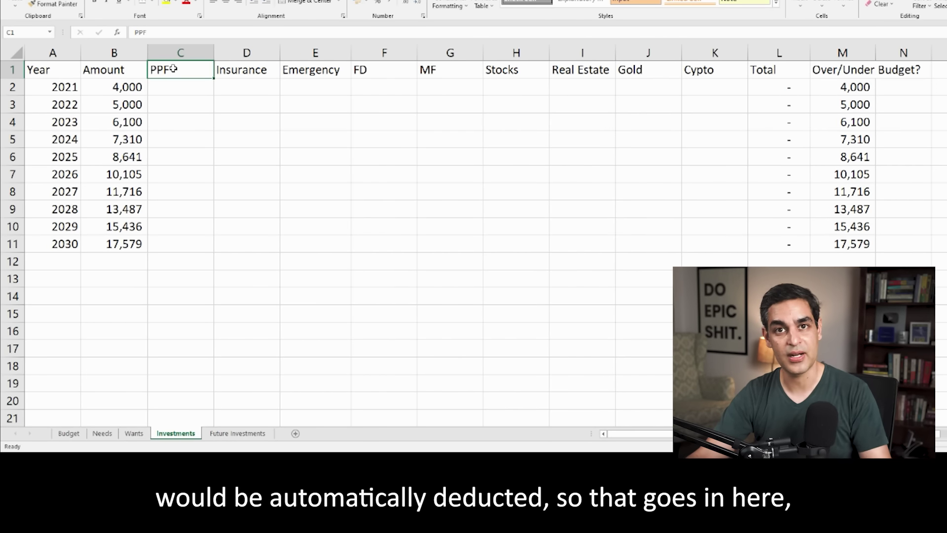
pyautogui.click(240, 86)
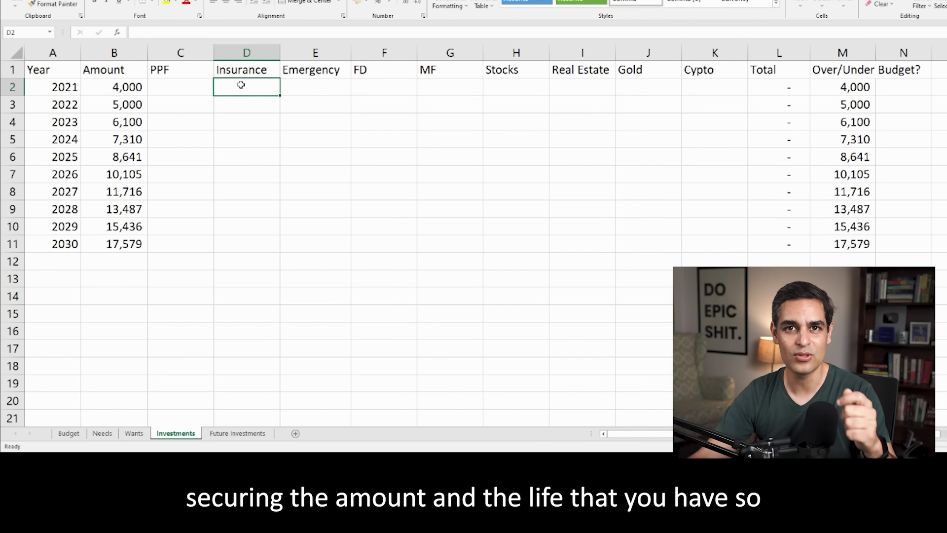
pyautogui.click(296, 90)
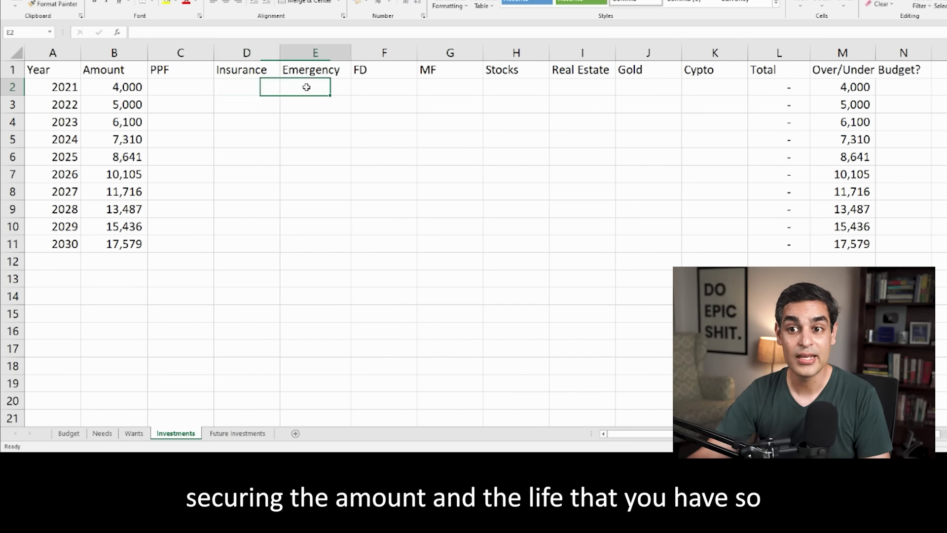
pyautogui.click(360, 86)
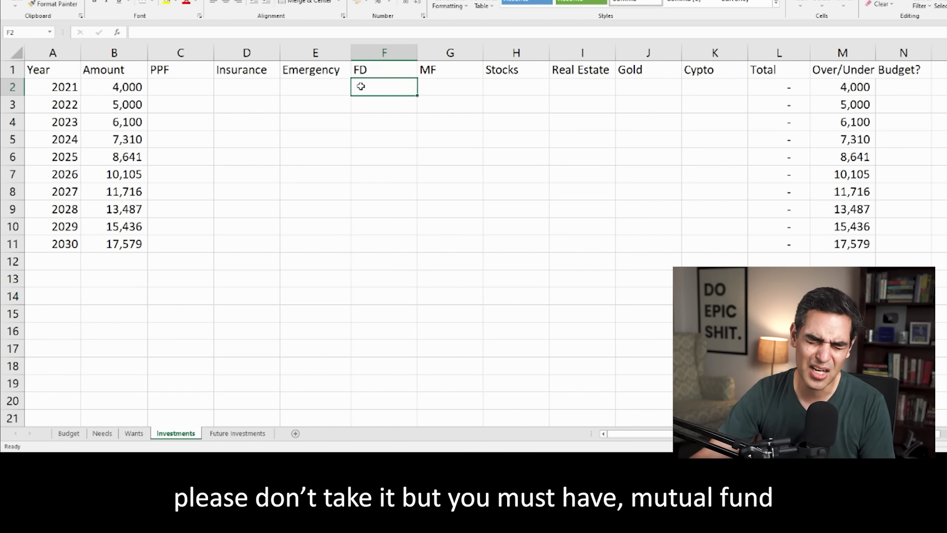
pyautogui.click(436, 85)
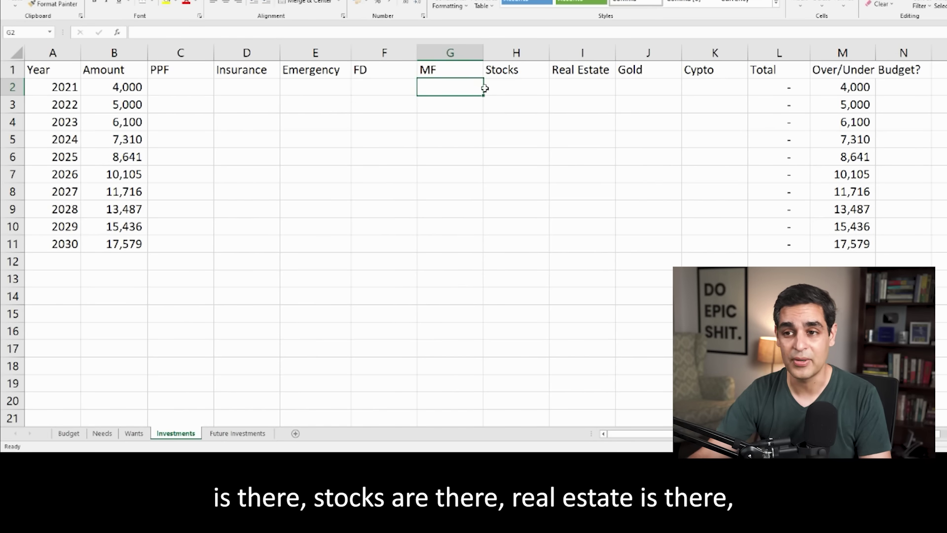
pyautogui.click(541, 90)
pyautogui.click(599, 92)
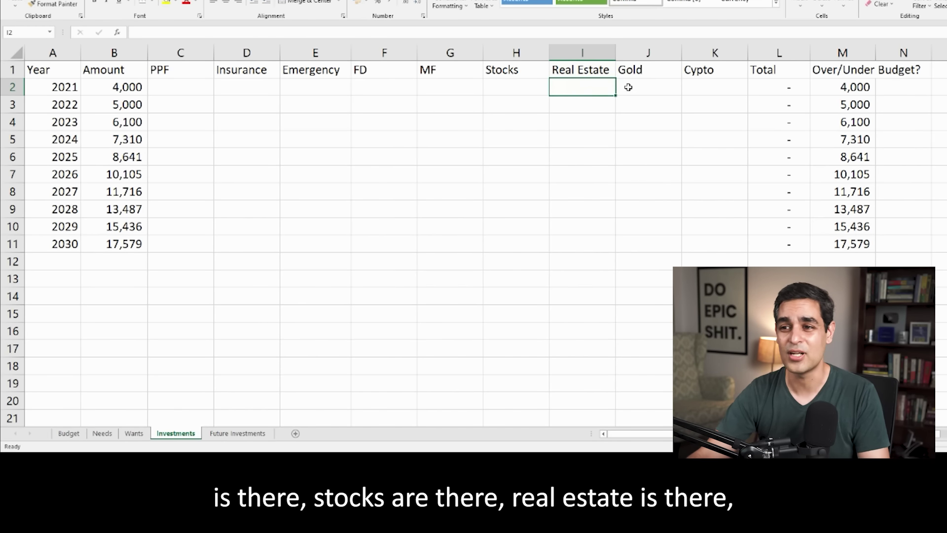
pyautogui.click(664, 97)
pyautogui.click(699, 91)
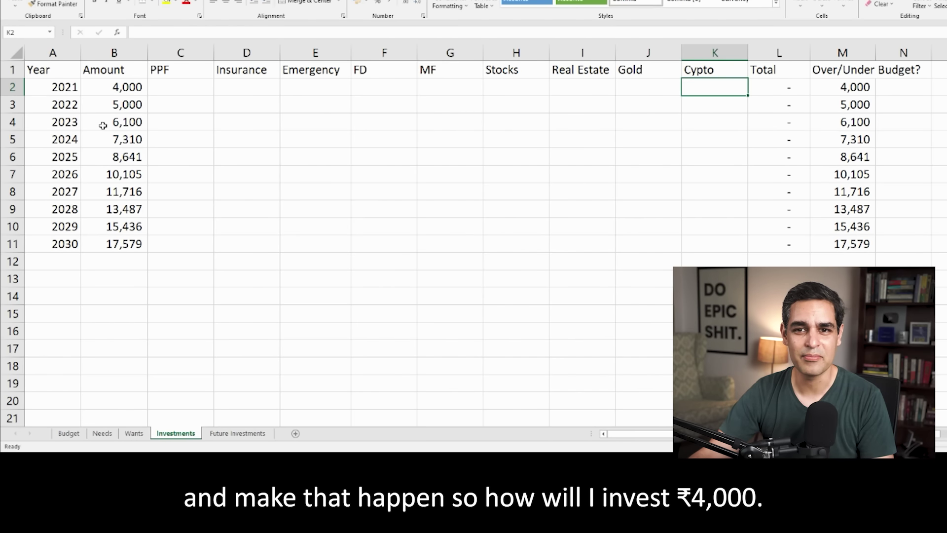
pyautogui.moveTo(167, 90); pyautogui.dragTo(691, 87)
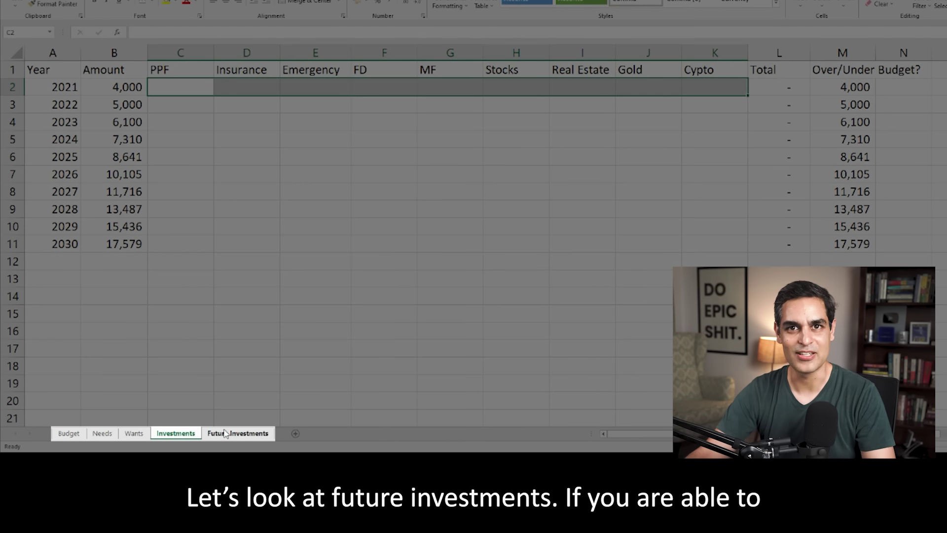
# Step: On the Future Investments sheet, examine the ten-year total investment and its projected values for 2030 through 2070
pyautogui.click(225, 433)
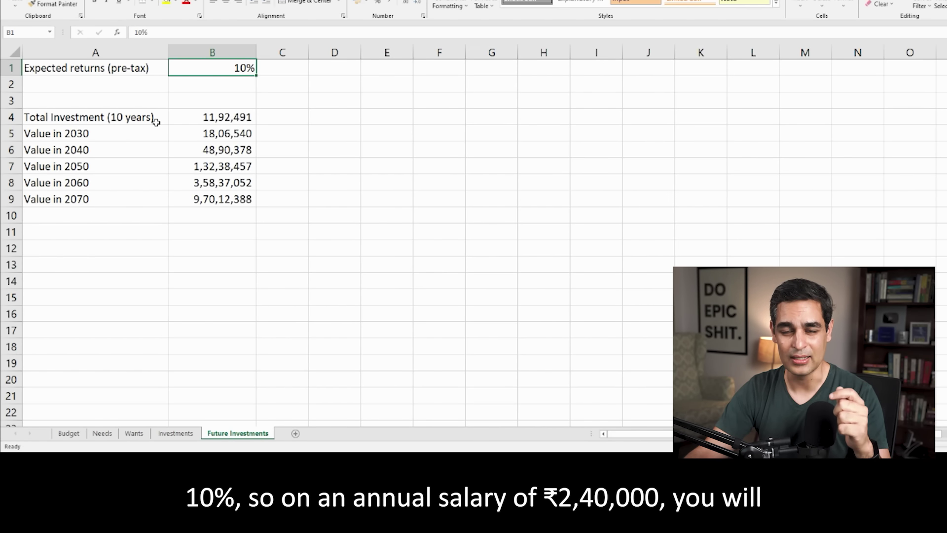
pyautogui.click(188, 119)
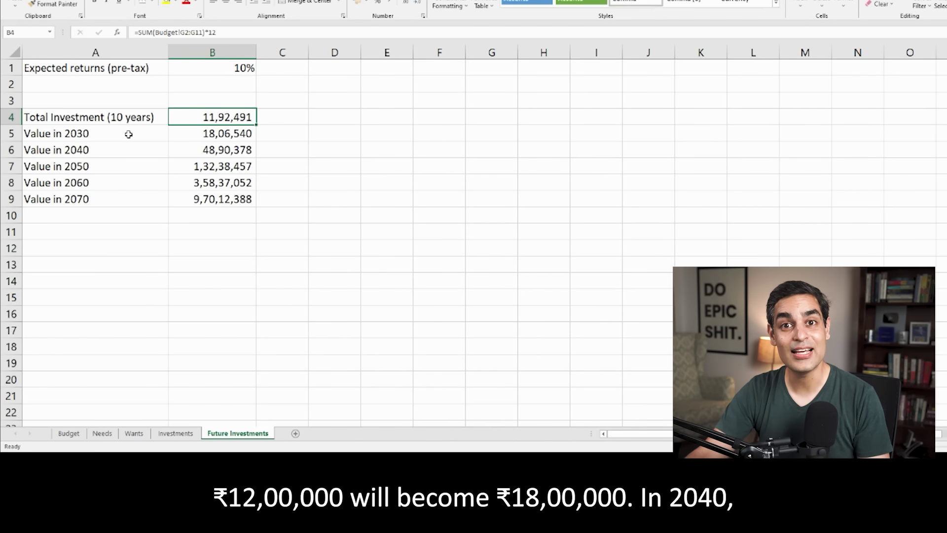
pyautogui.click(201, 134)
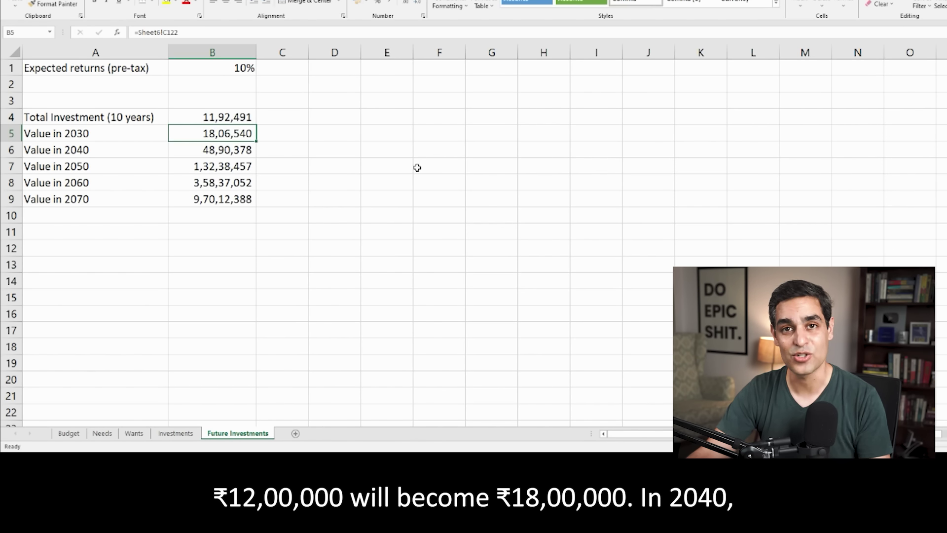
pyautogui.click(123, 153)
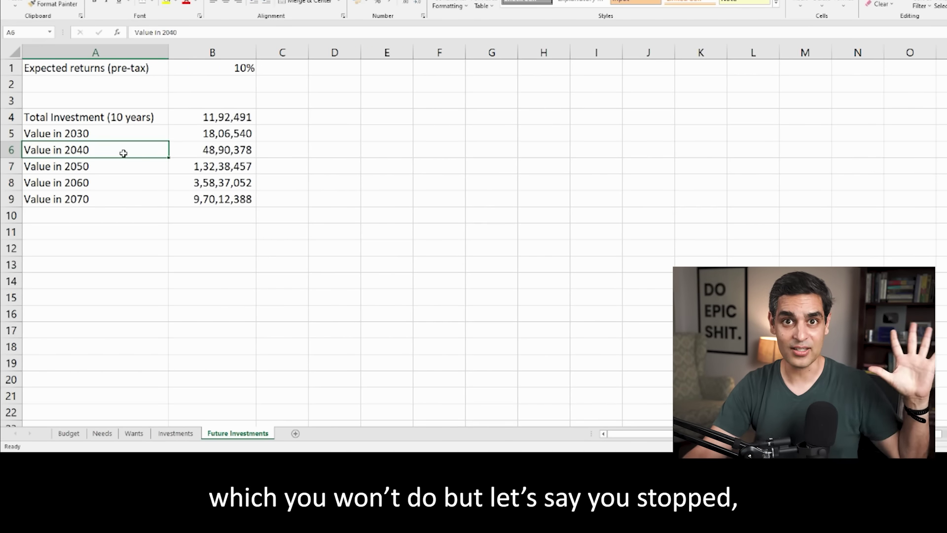
pyautogui.click(229, 114)
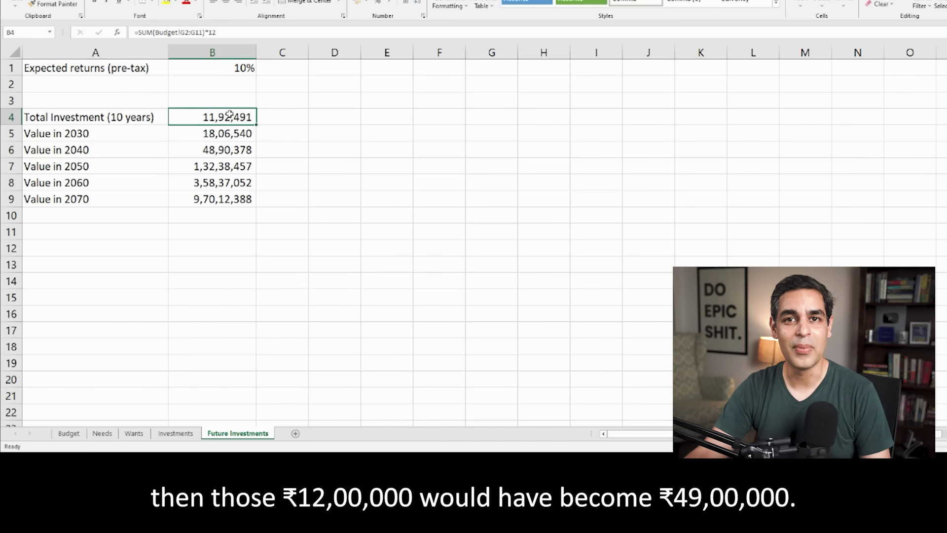
pyautogui.click(227, 151)
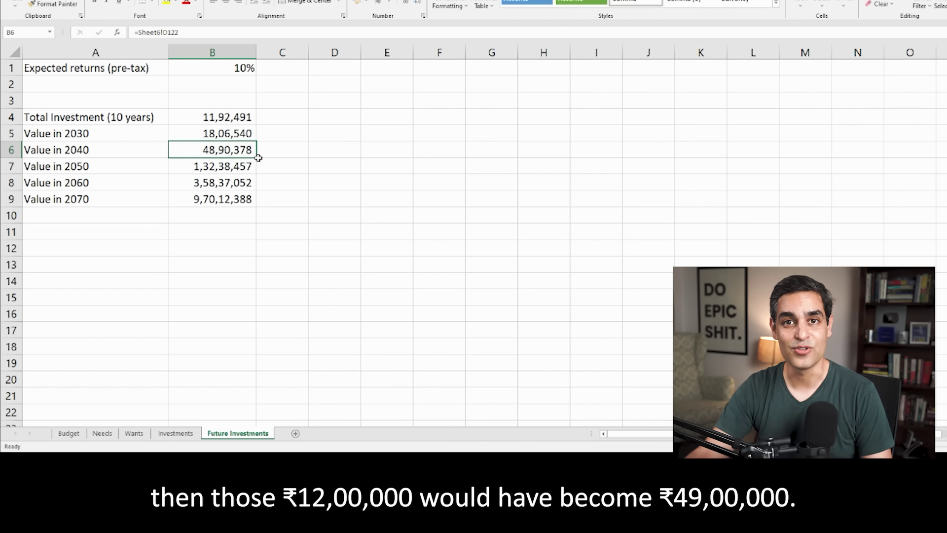
pyautogui.click(111, 170)
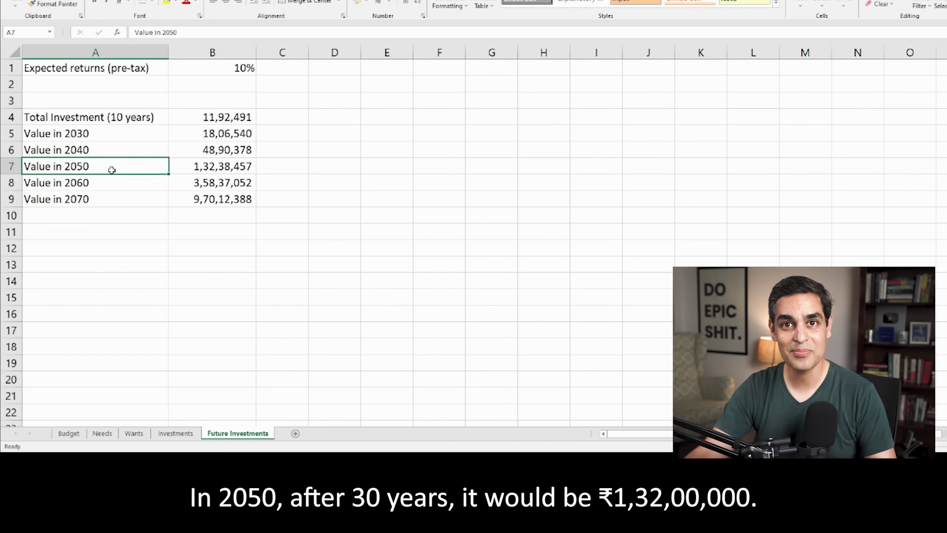
pyautogui.click(200, 170)
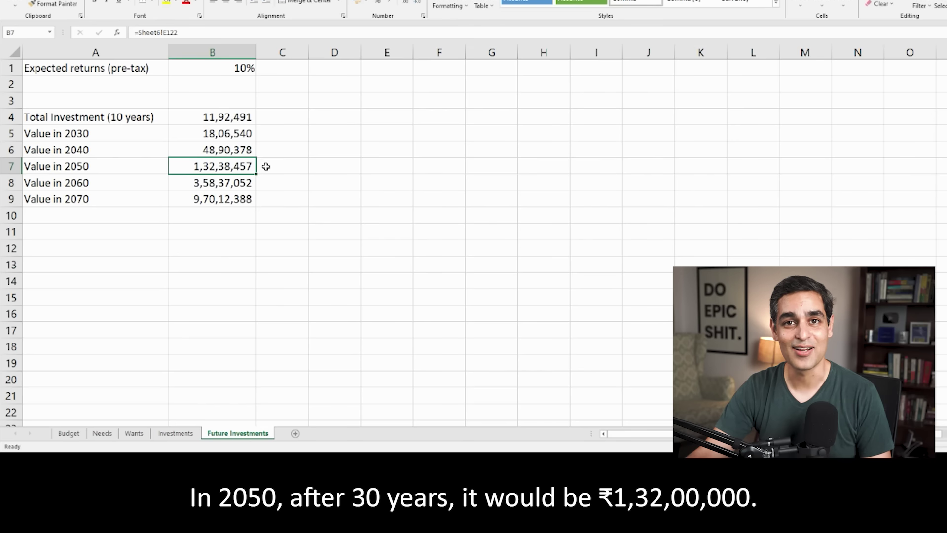
pyautogui.click(101, 182)
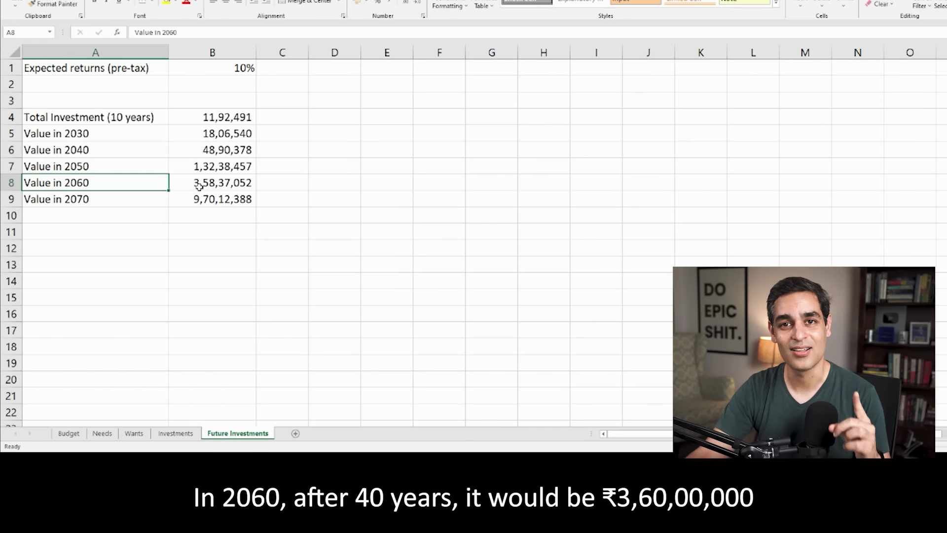
pyautogui.click(118, 201)
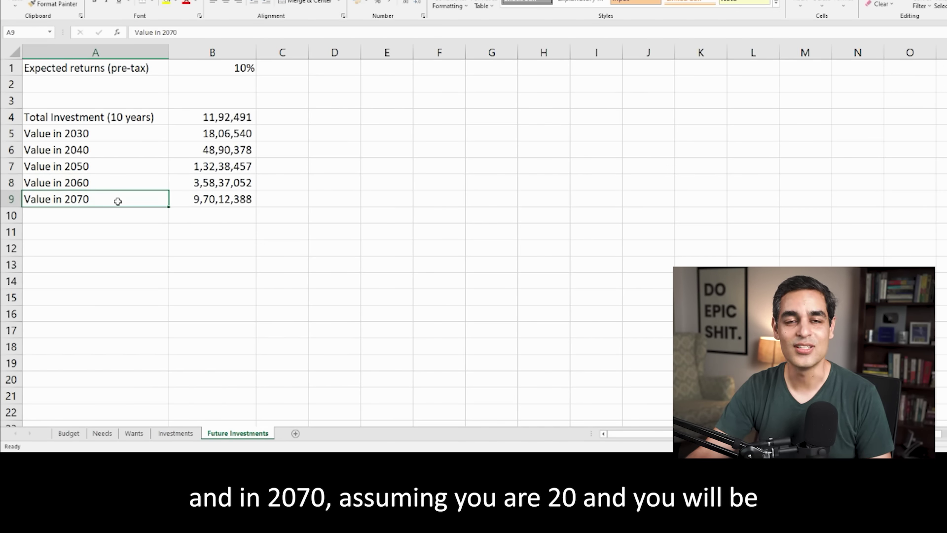
pyautogui.click(220, 201)
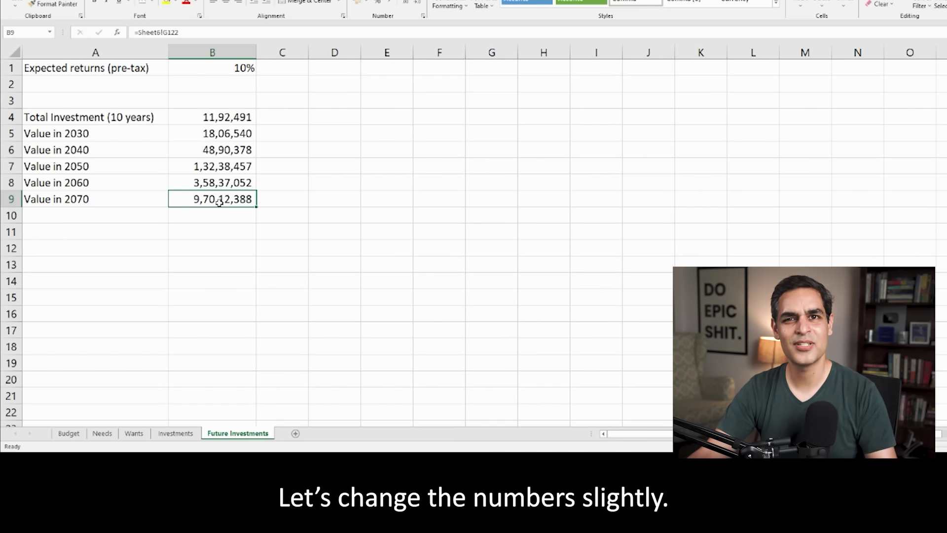
# Step: On the Budget sheet, set the 2021 ending salary in cell D2 to 600000
pyautogui.click(69, 433)
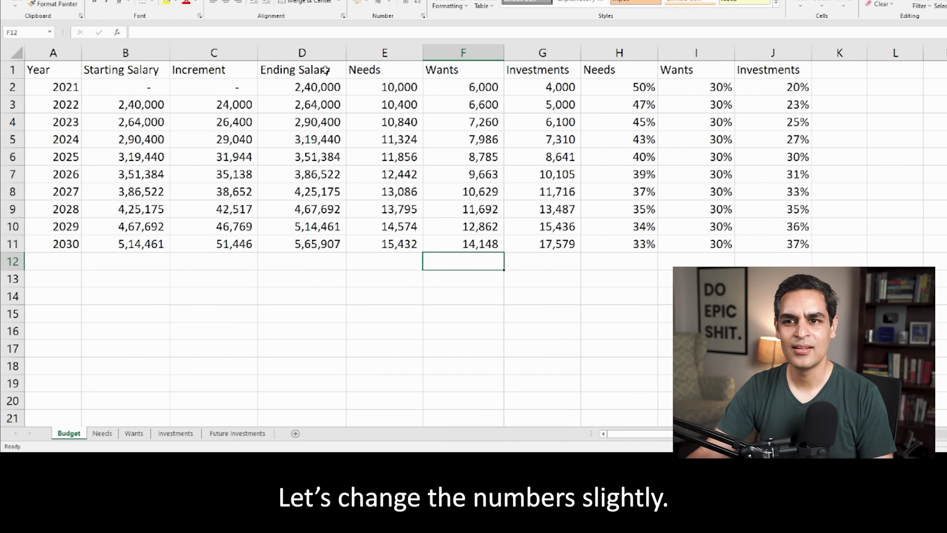
pyautogui.click(310, 90)
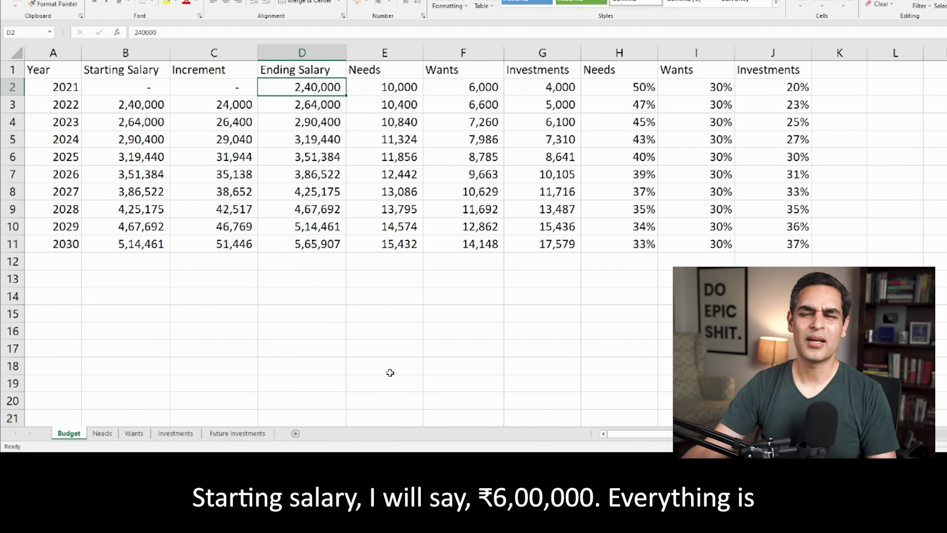
pyautogui.write('600000')
pyautogui.click(250, 105)
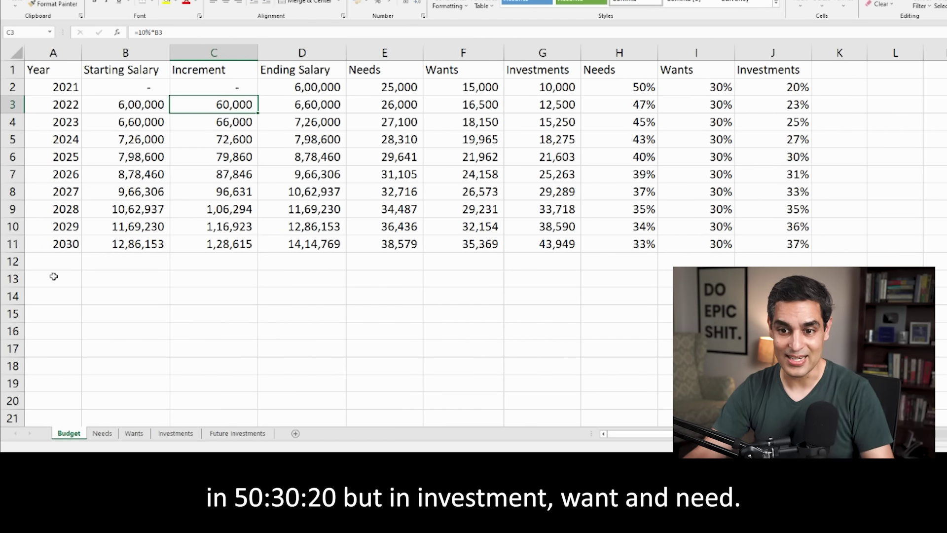
# Step: Examine the Future Investments figures at the 600000 starting salary, from the ten-year total through each projected value up to 2070
pyautogui.click(229, 434)
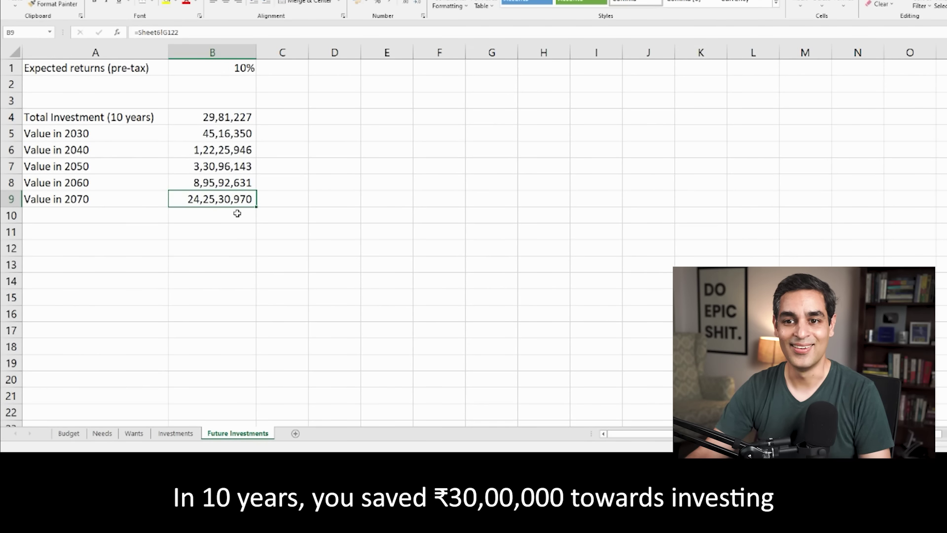
pyautogui.click(228, 117)
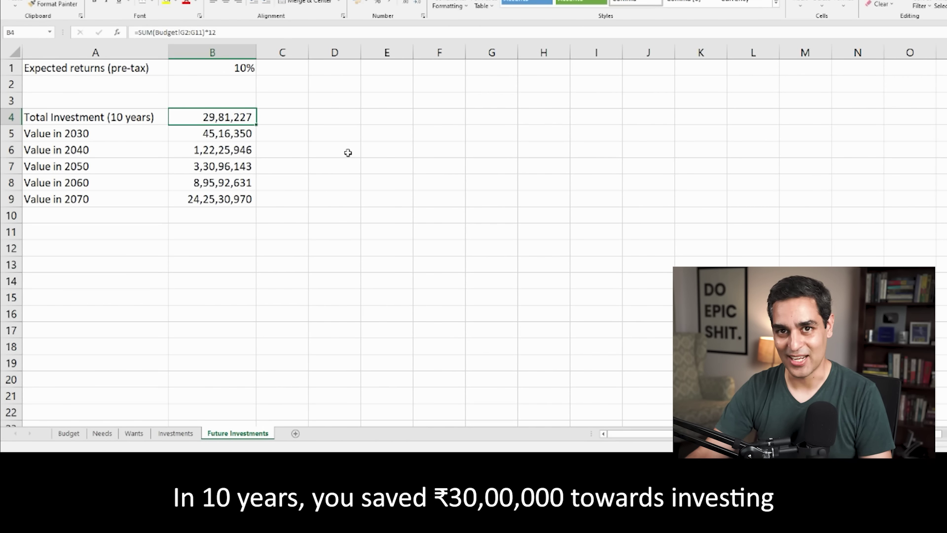
pyautogui.click(224, 133)
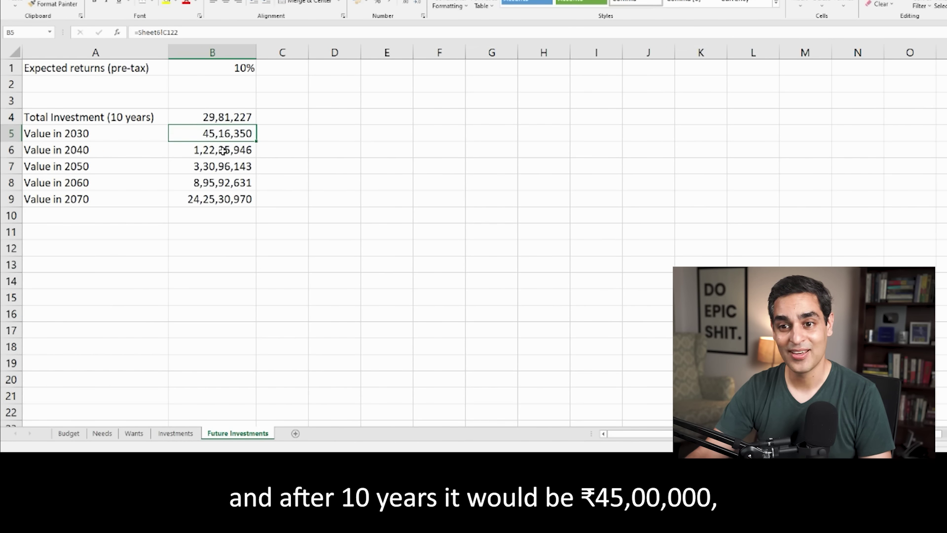
pyautogui.click(225, 150)
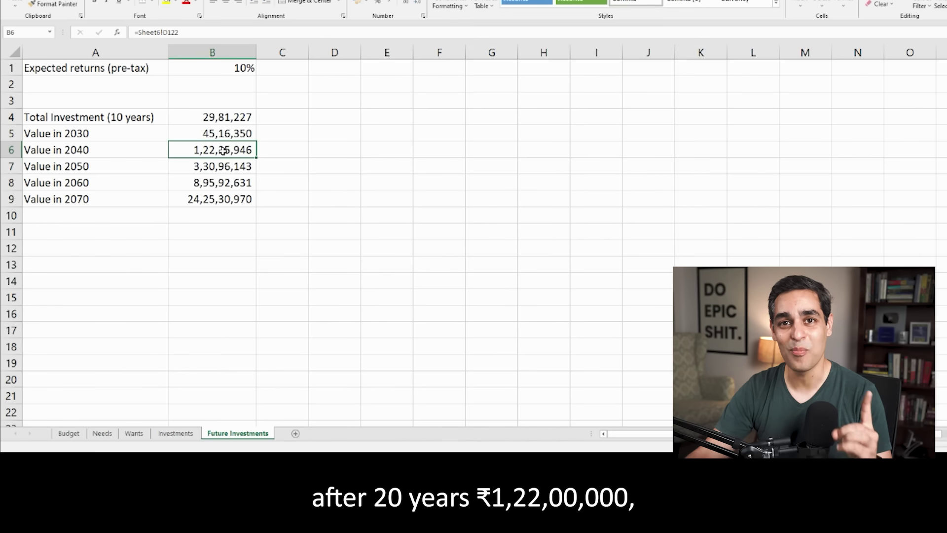
pyautogui.click(225, 166)
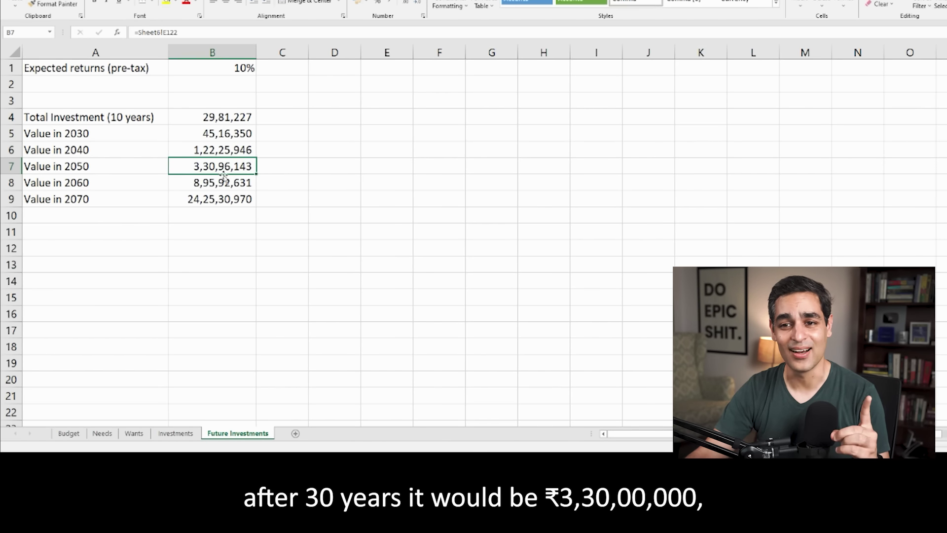
pyautogui.click(224, 177)
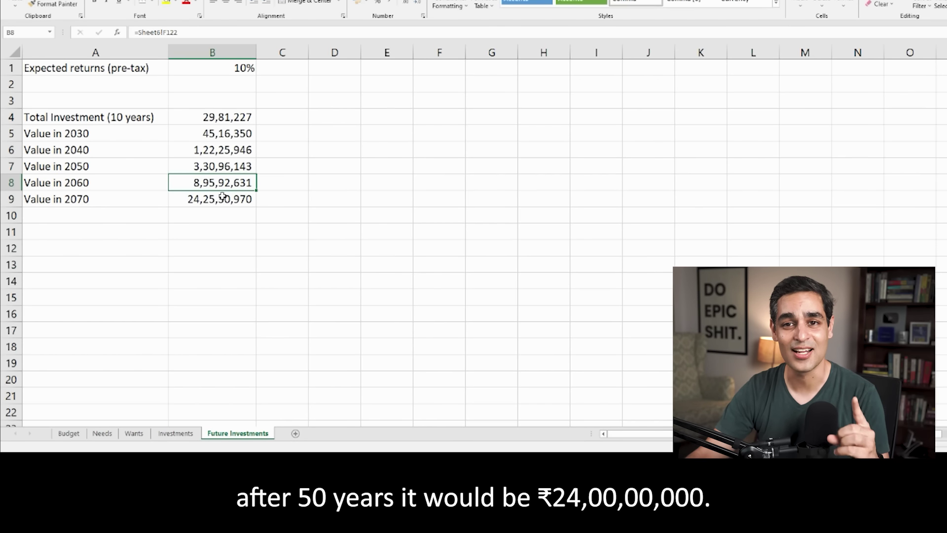
pyautogui.click(222, 196)
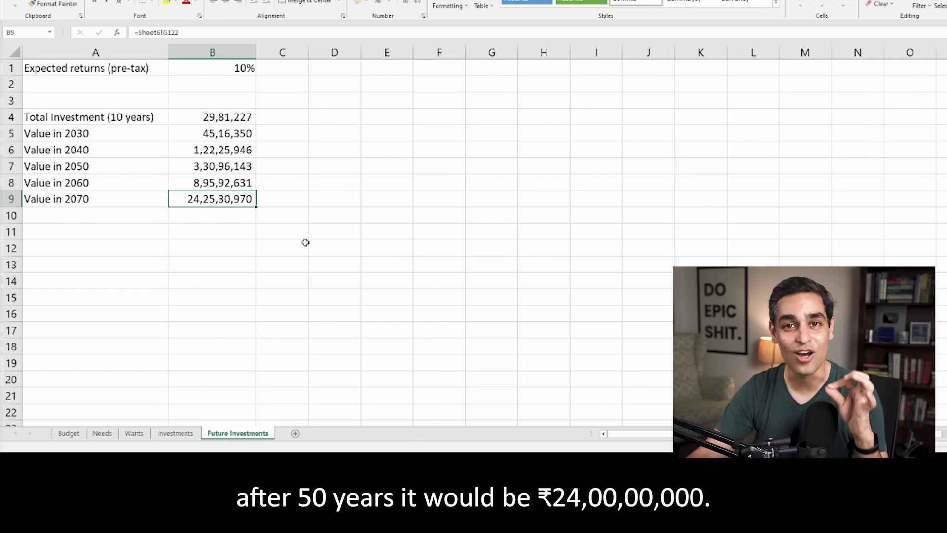
# Step: Set the expected pre-tax returns in cell B1 of the Future Investments sheet to 12%
pyautogui.click(227, 66)
pyautogui.write('12')
pyautogui.press('Return')
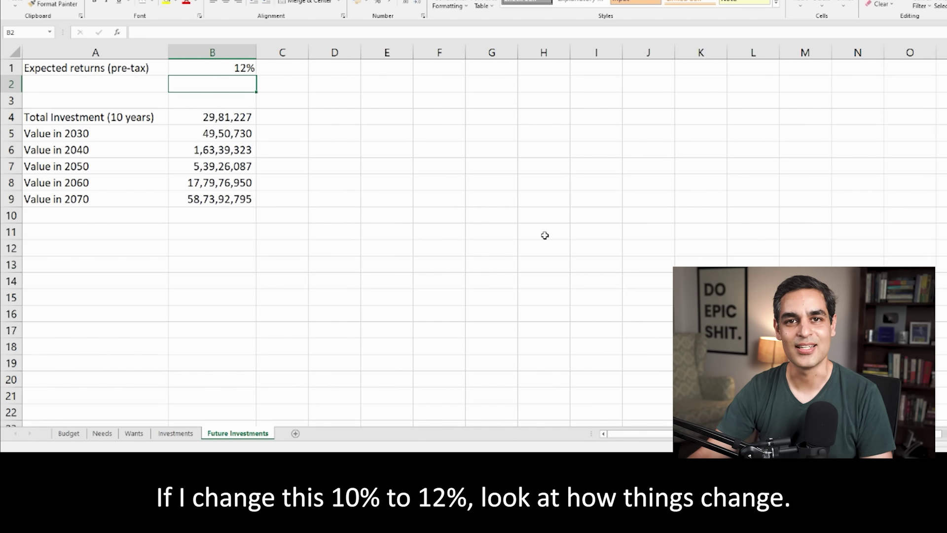
# Step: Set the expected pre-tax returns in cell B1 of the Future Investments sheet to 15%
pyautogui.click(222, 69)
pyautogui.write('1')
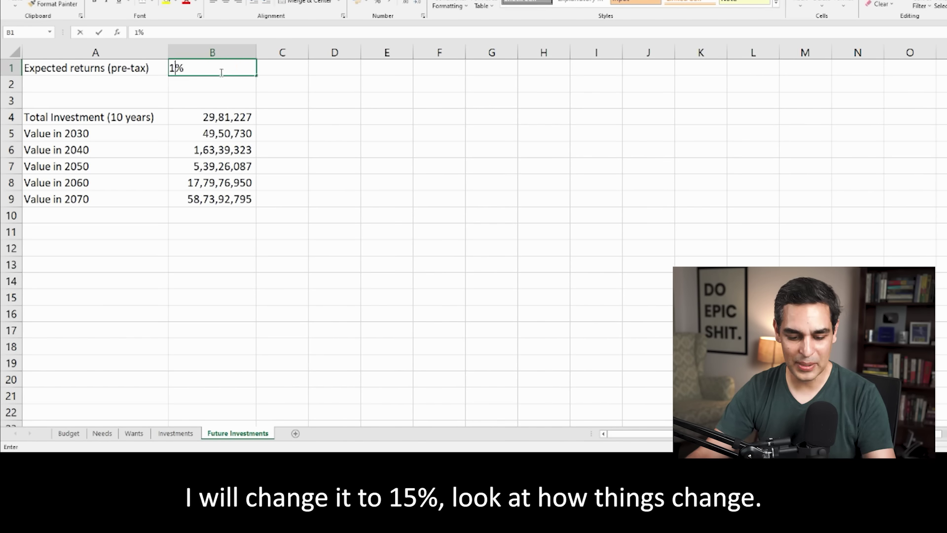
pyautogui.write('5')
pyautogui.press('Return')
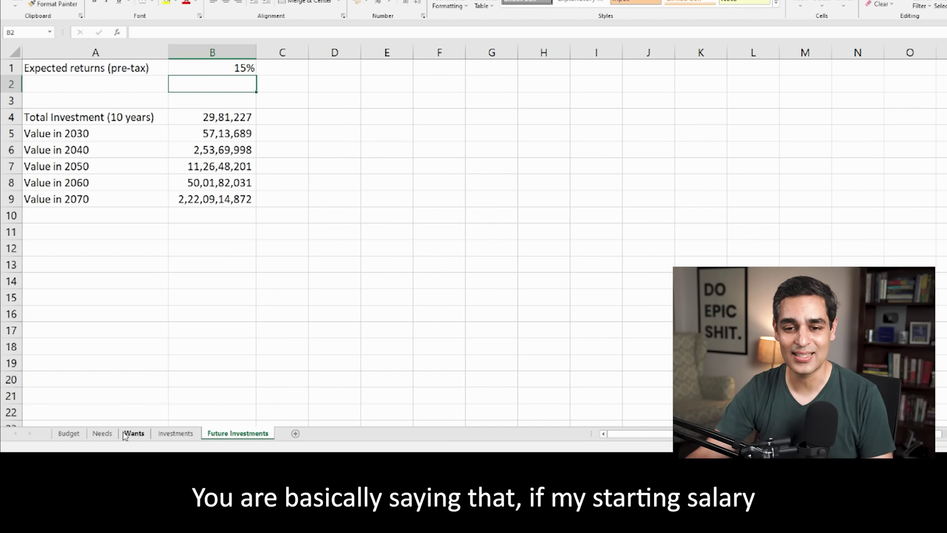
# Step: Review the 2021 and 2030 ending salaries and the 2030 investments on the Budget sheet, plus the 2040 value on the Future Investments sheet
pyautogui.click(72, 436)
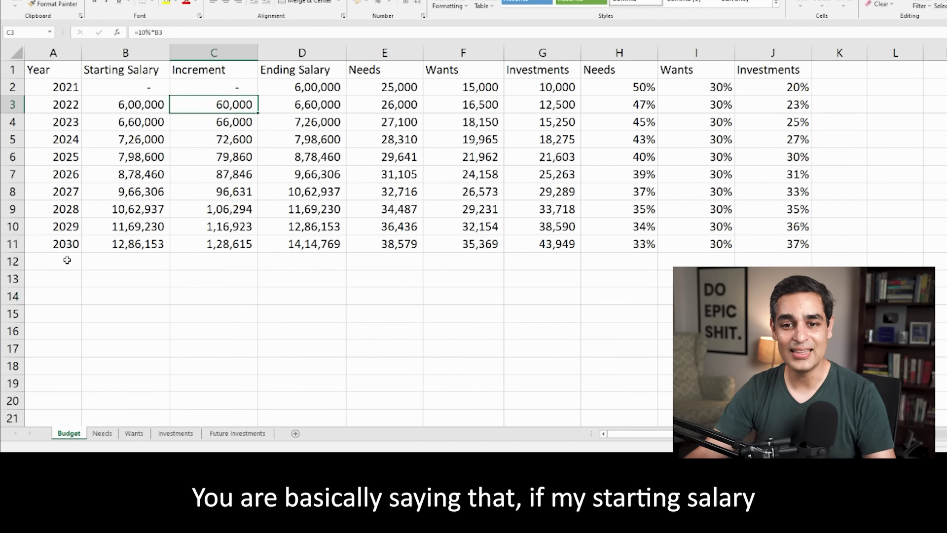
pyautogui.click(13, 244)
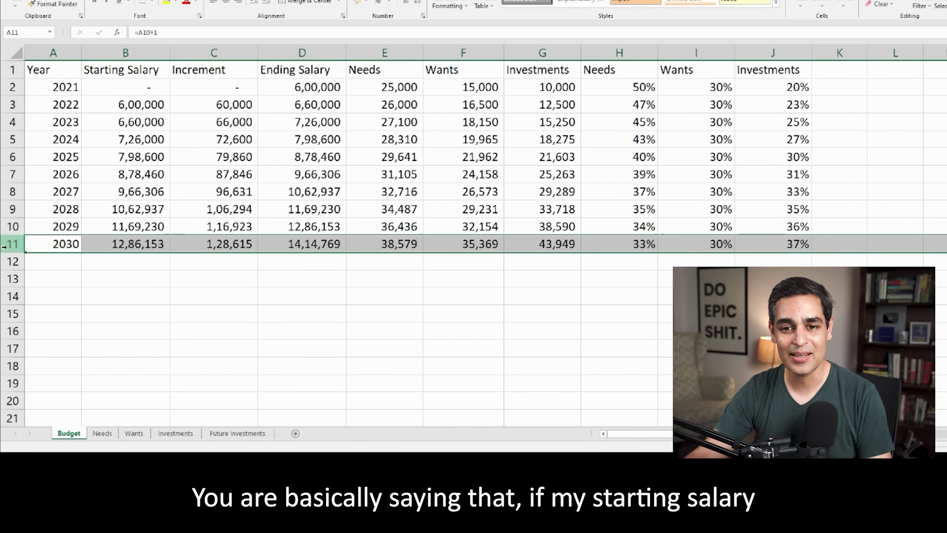
pyautogui.click(308, 88)
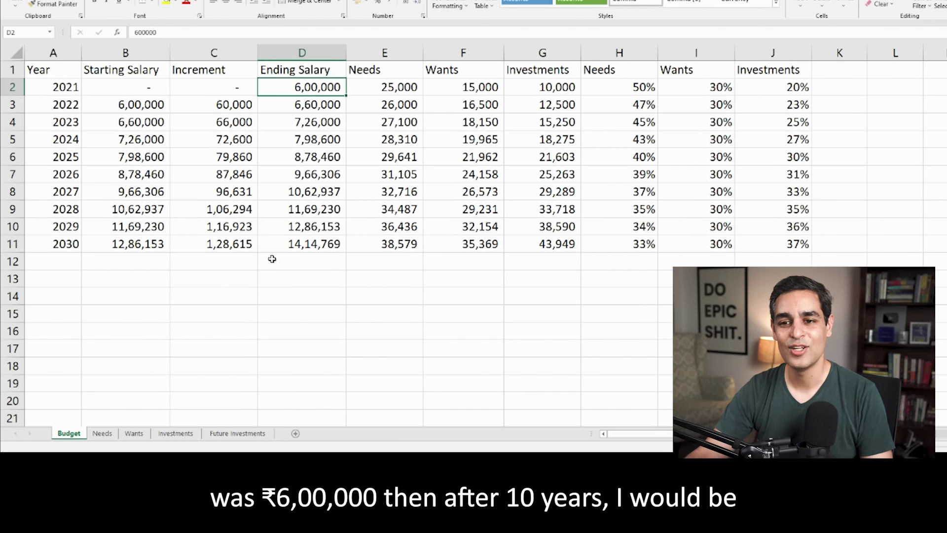
pyautogui.click(305, 244)
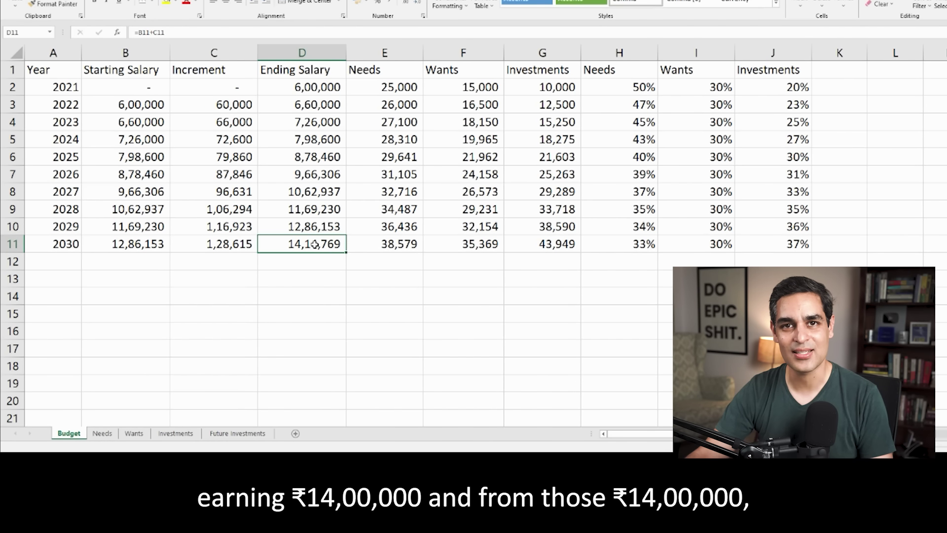
pyautogui.click(543, 245)
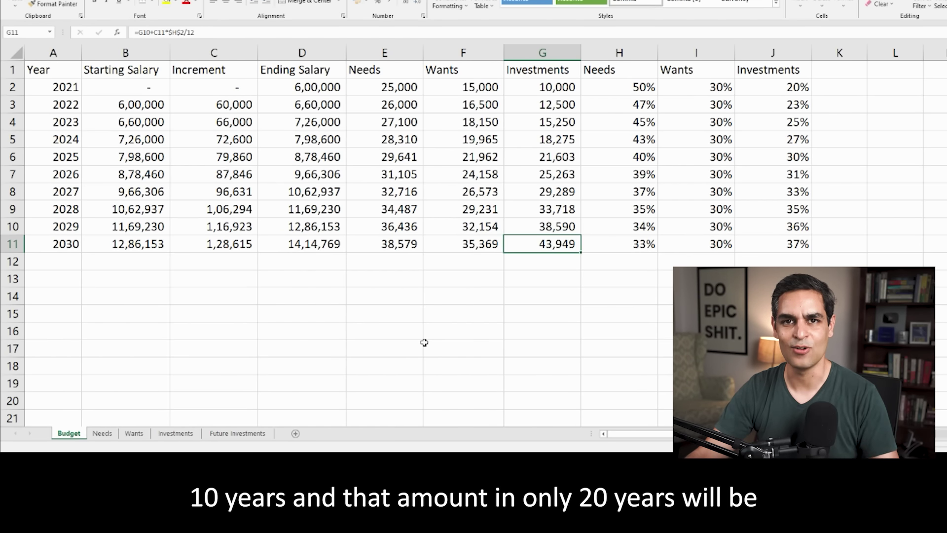
pyautogui.click(237, 433)
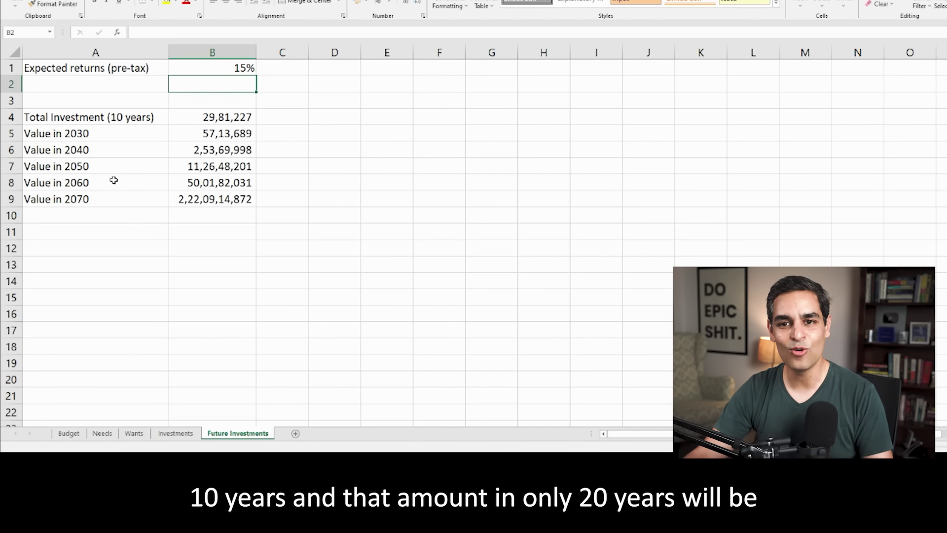
pyautogui.click(10, 149)
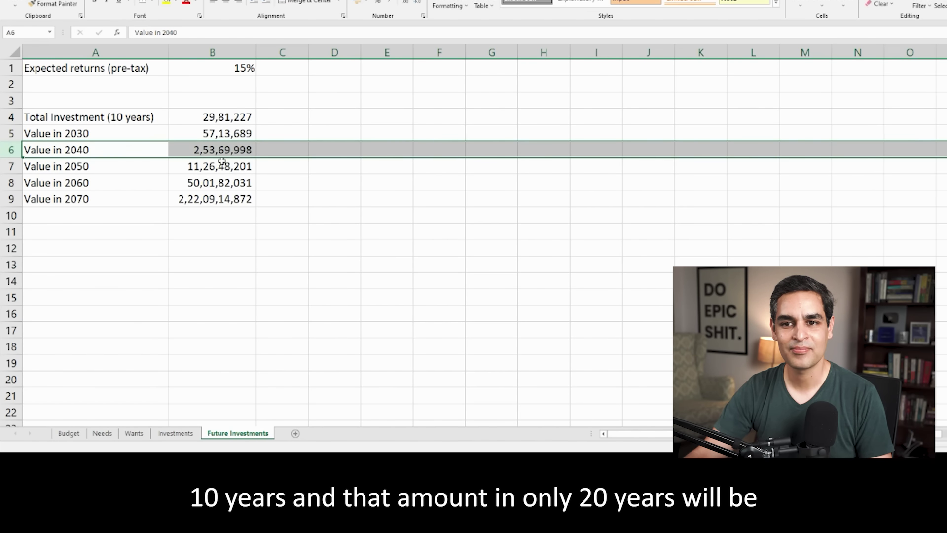